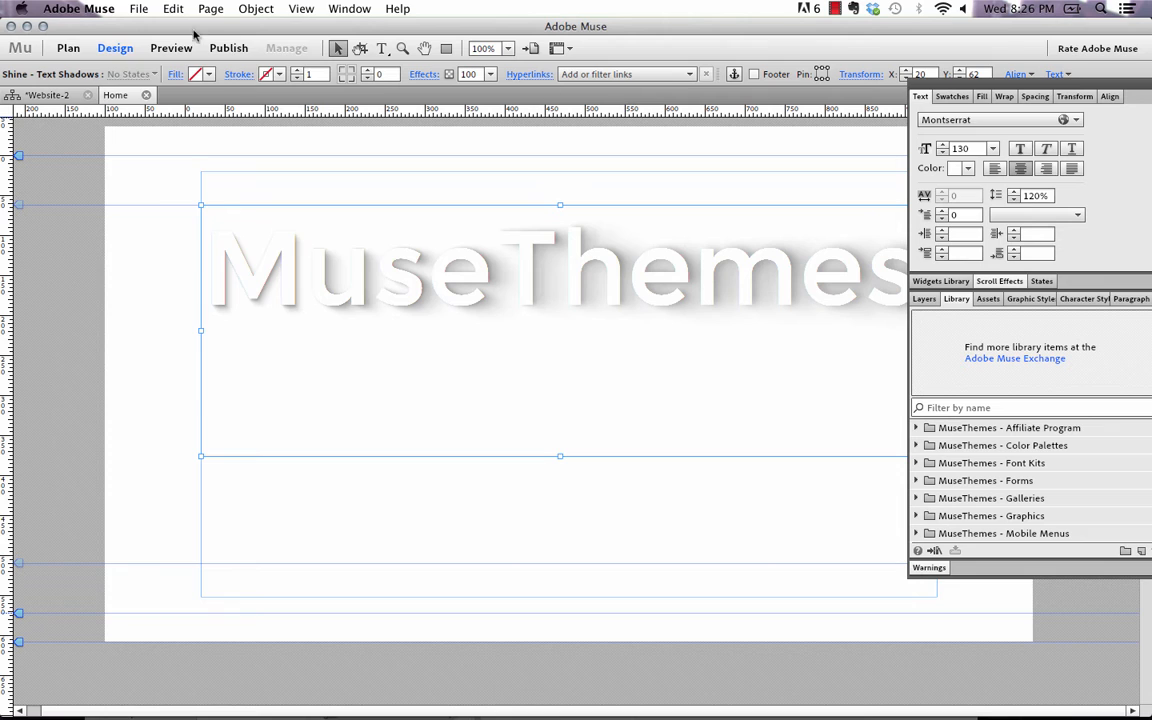
Step: Preview the page with the existing MuseThemes shadow text in the browser, and return to Adobe Muse
{"action": "left_click", "coordinate": [137, 12]}
{"action": "left_click", "coordinate": [252, 304]}
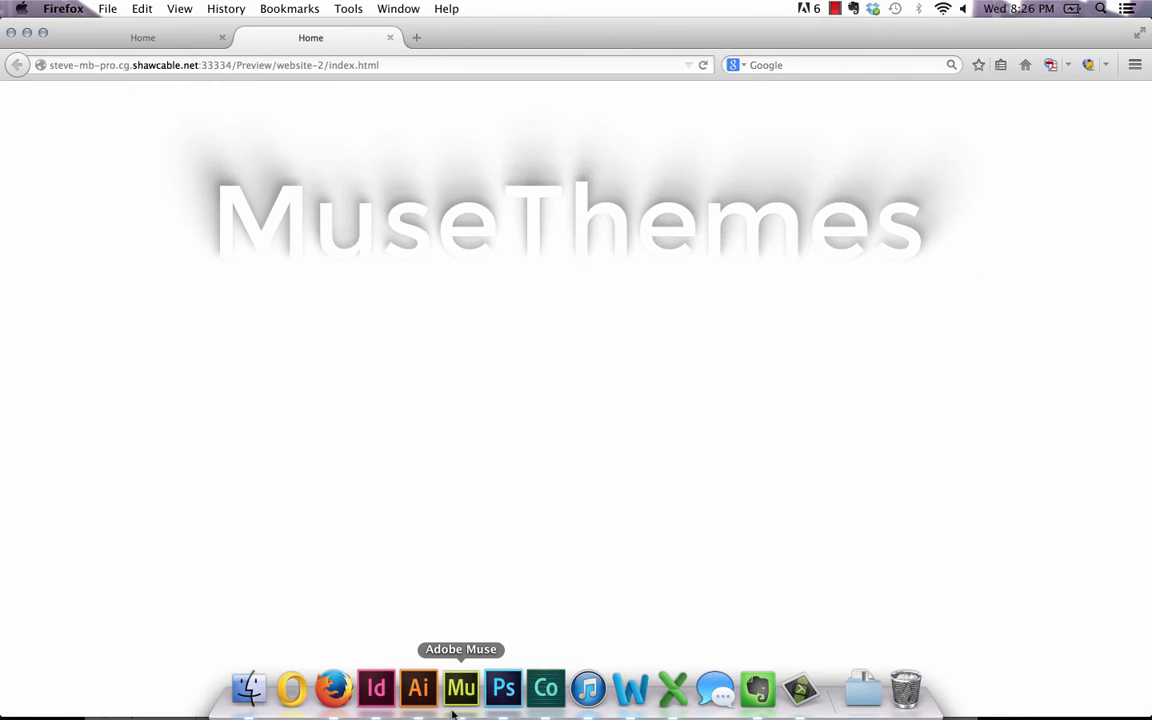
{"action": "left_click", "coordinate": [461, 690]}
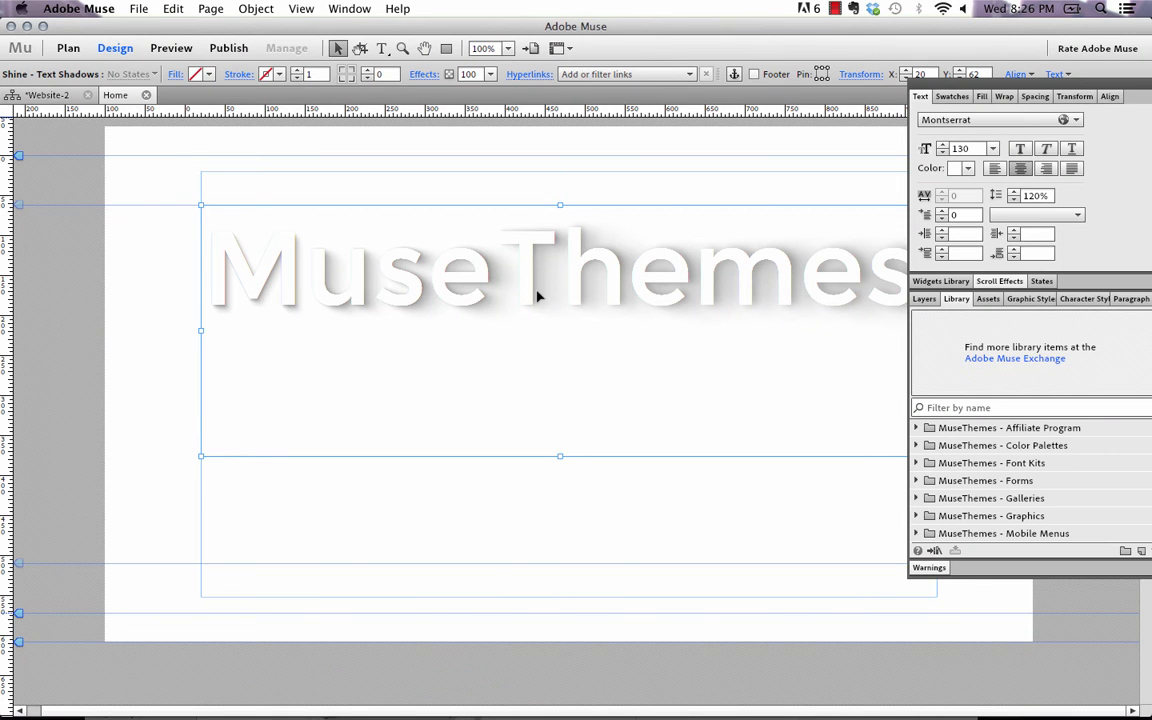
Step: Replace the existing MuseThemes text with a new 022 - Text Shadows widget from the MuseThemes Toolbox library, placed at about X 25, Y 66
{"action": "key", "text": "Delete"}
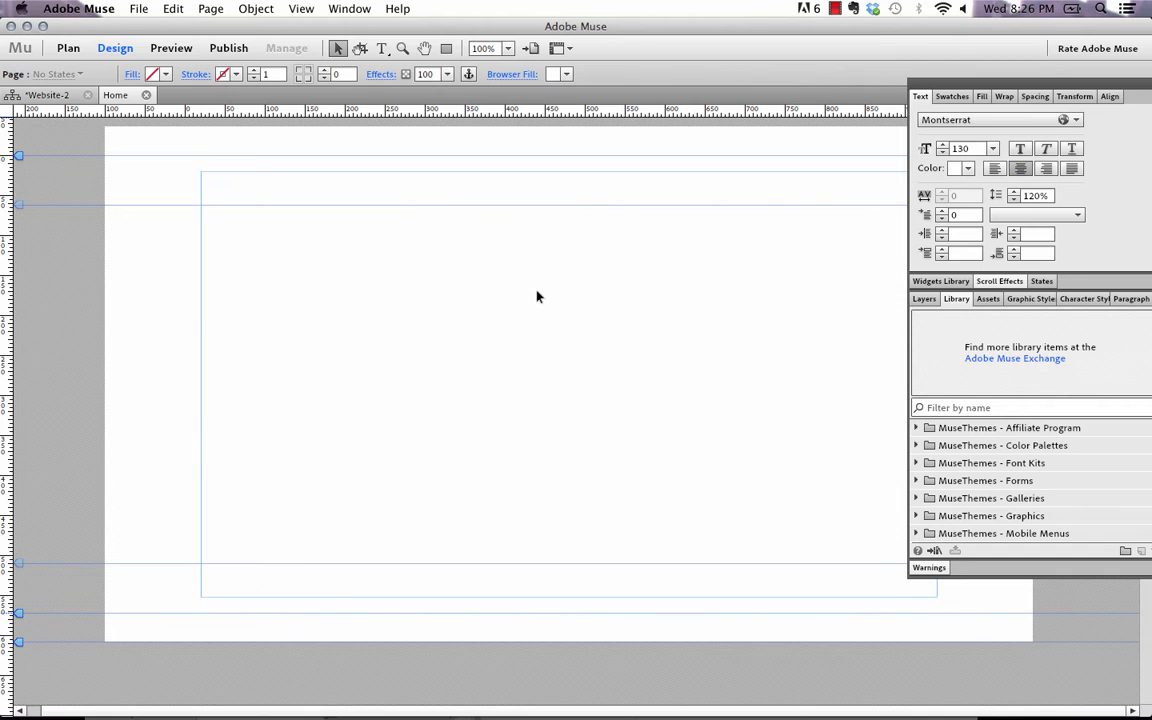
{"action": "scroll", "coordinate": [966, 484], "scroll_direction": "down", "scroll_amount": 5}
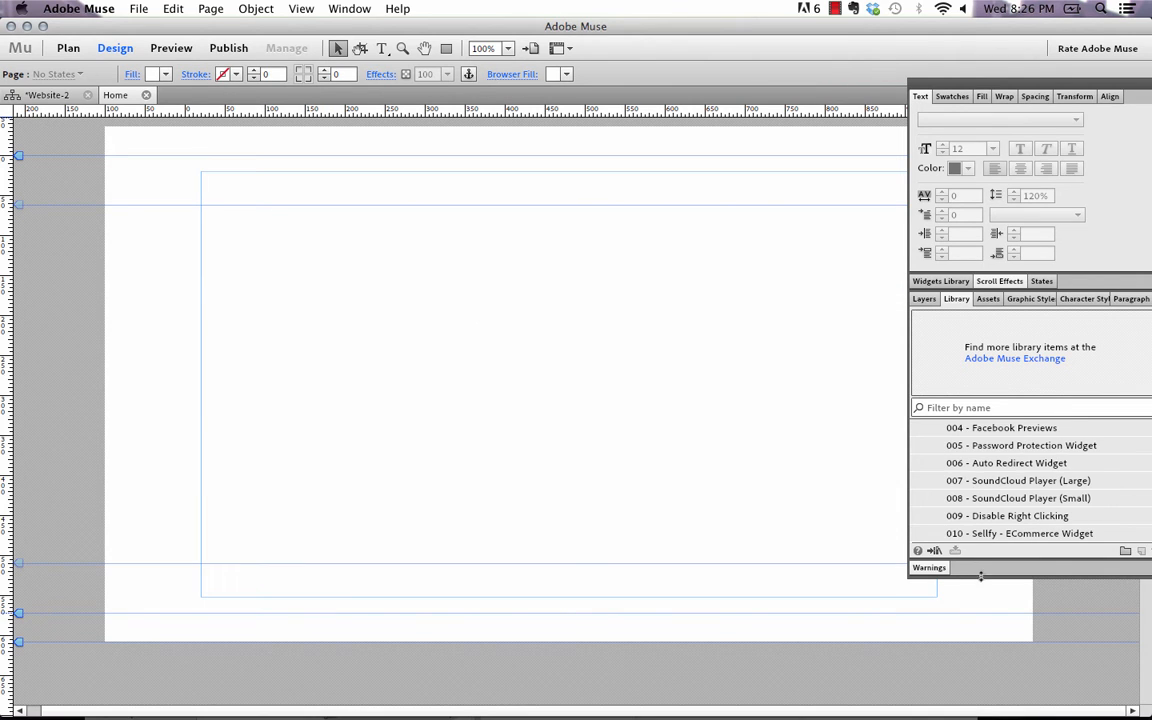
{"action": "left_click_drag", "start_coordinate": [981, 562], "coordinate": [990, 672]}
{"action": "scroll", "coordinate": [1004, 517], "scroll_direction": "up", "scroll_amount": 5}
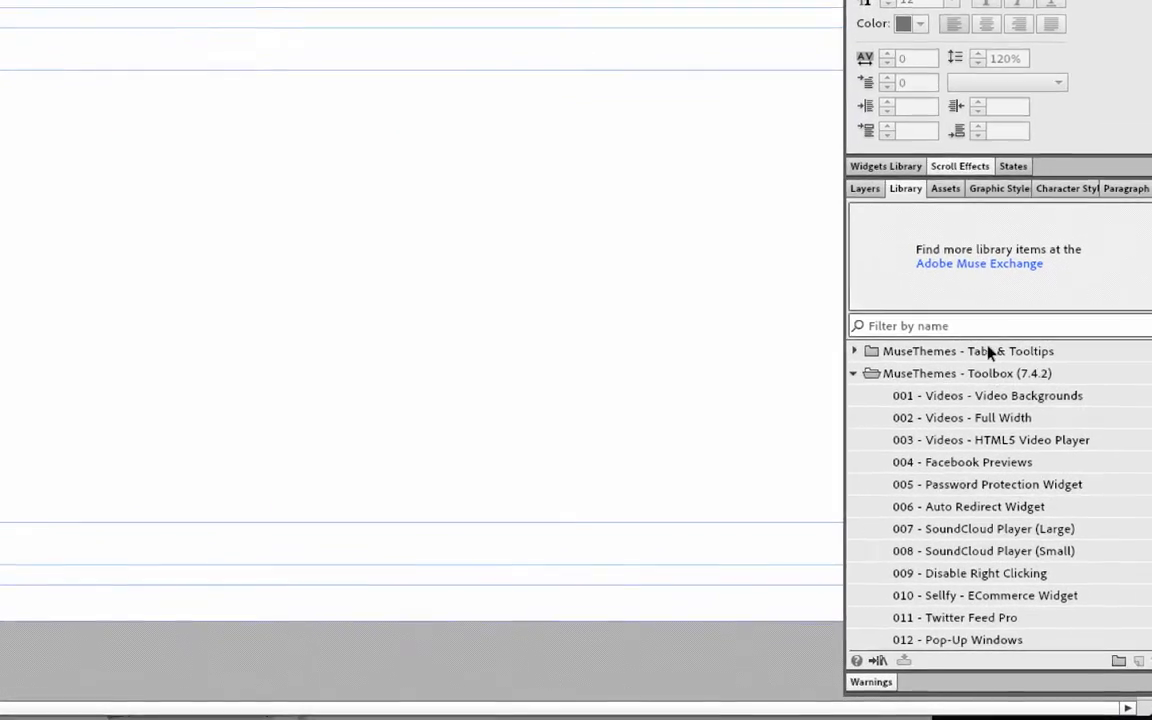
{"action": "left_click", "coordinate": [1023, 447]}
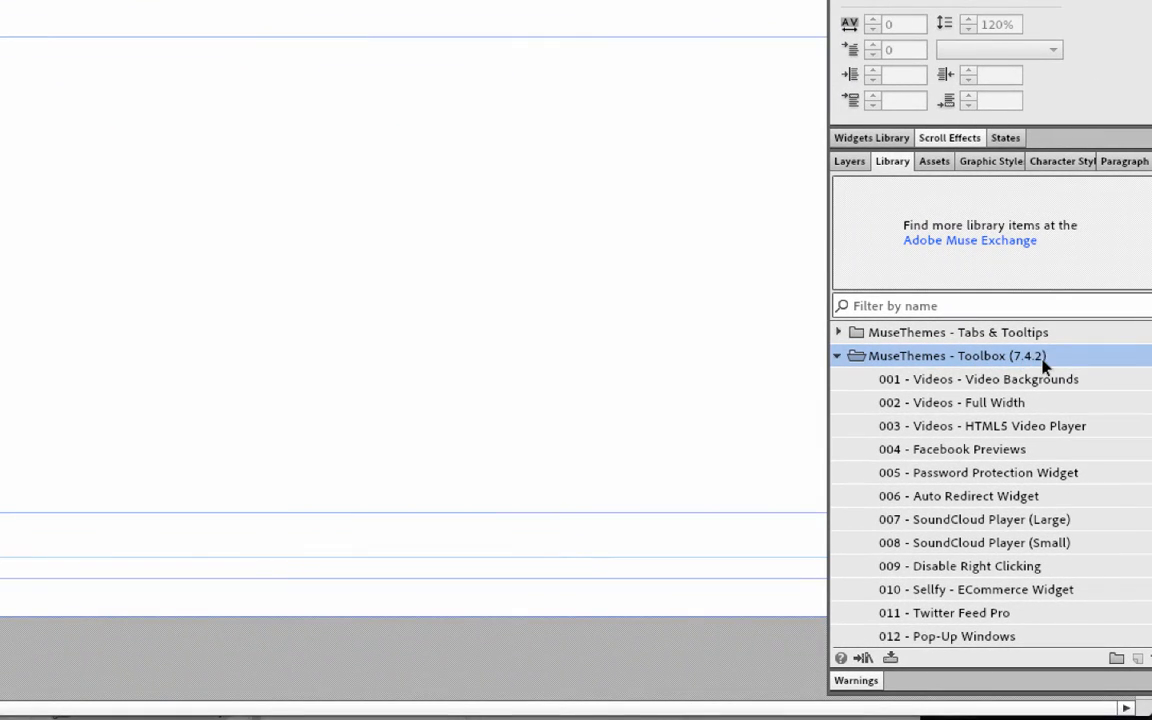
{"action": "scroll", "coordinate": [990, 378], "scroll_direction": "down", "scroll_amount": 4}
{"action": "left_click", "coordinate": [930, 614]}
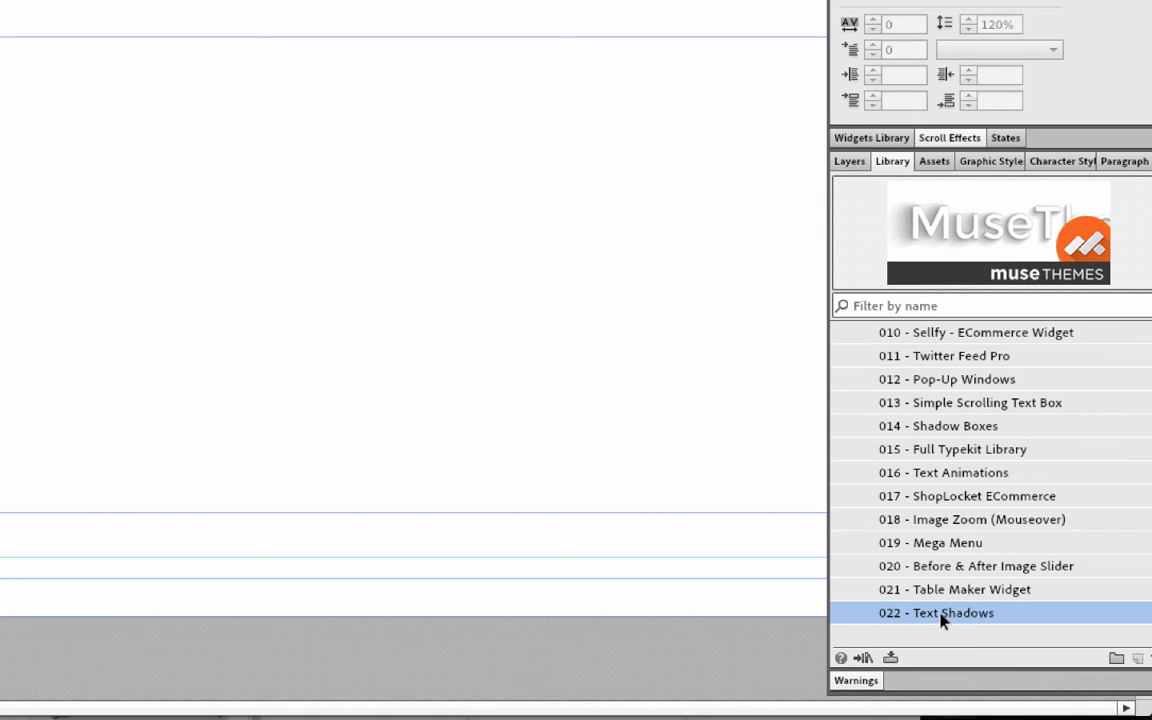
{"action": "left_click_drag", "start_coordinate": [946, 617], "coordinate": [49, 115]}
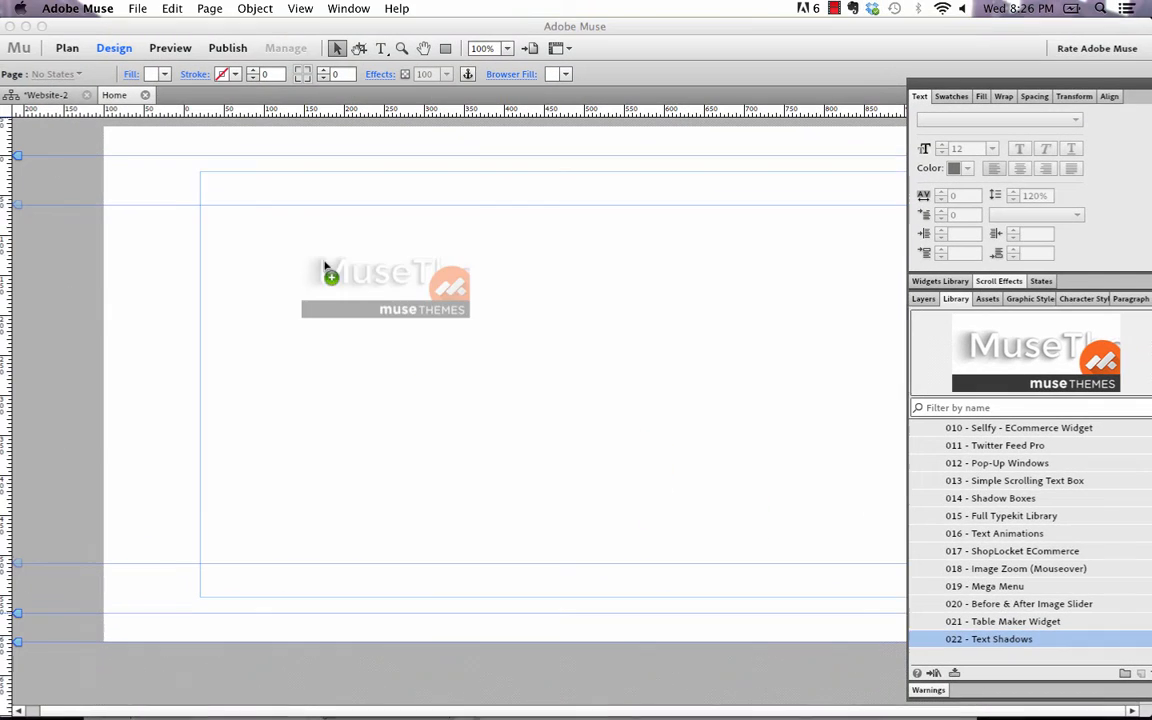
{"action": "left_click_drag", "start_coordinate": [324, 265], "coordinate": [206, 213]}
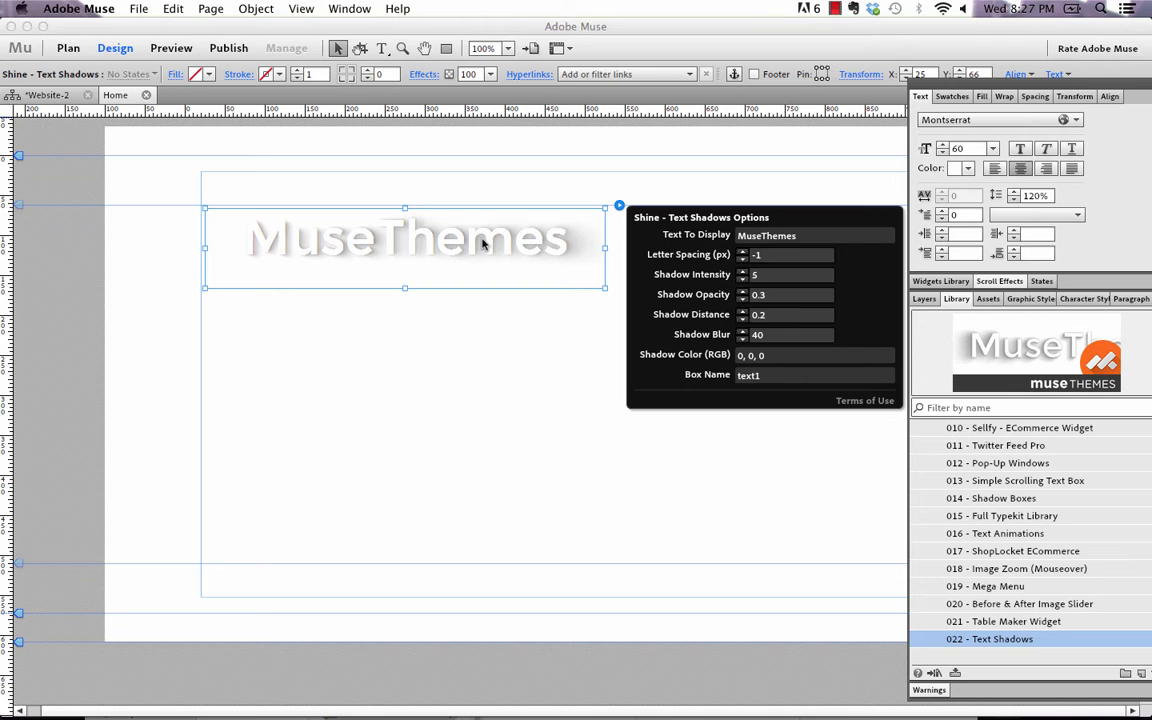
Step: Try Open Sans Extra Bold as the widget's font, and set it back to Montserrat
{"action": "left_click", "coordinate": [964, 124]}
{"action": "left_click", "coordinate": [966, 124]}
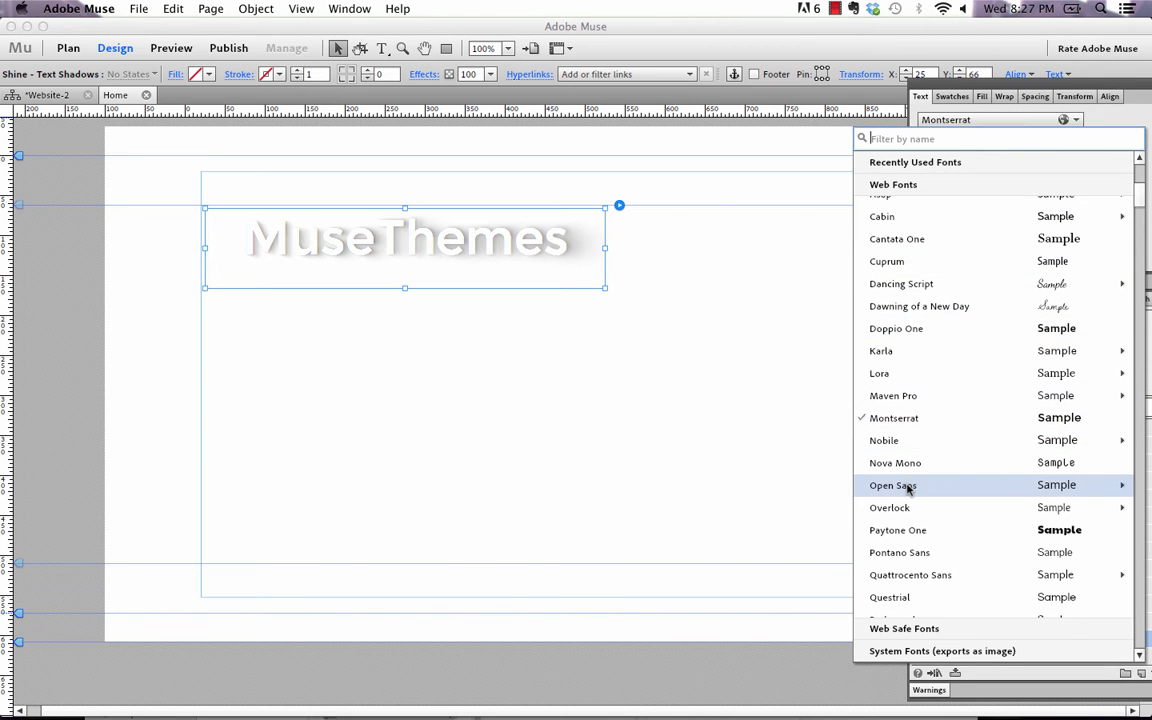
{"action": "mouse_move", "coordinate": [908, 487]}
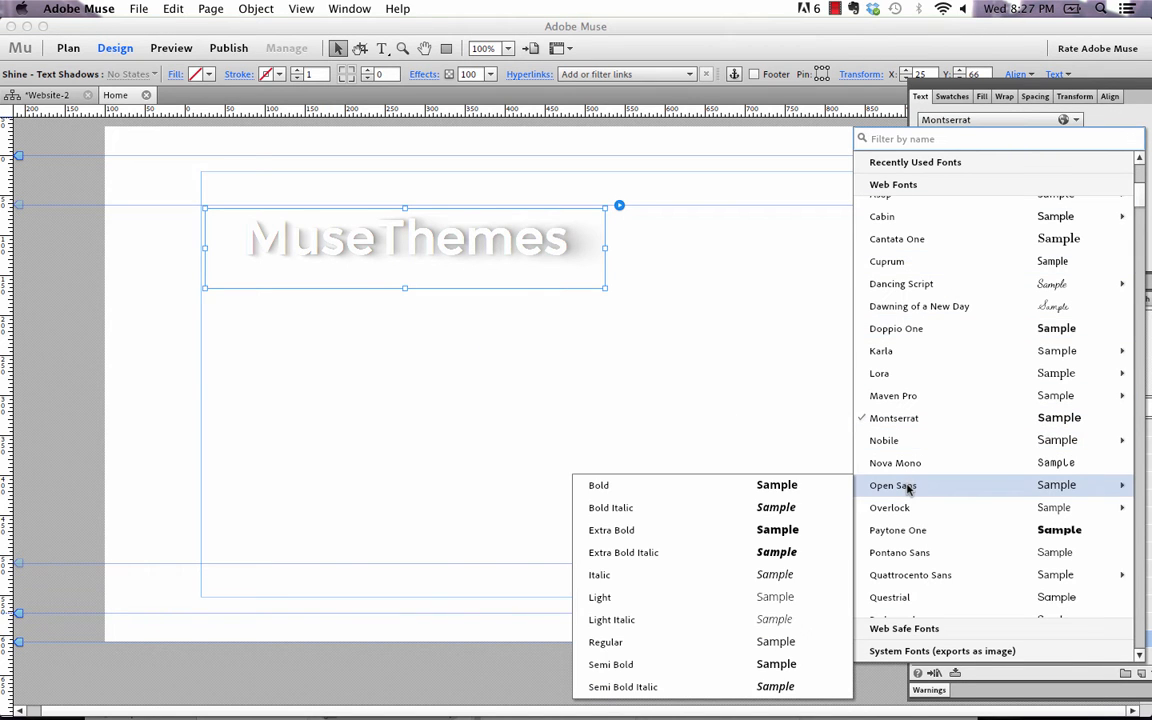
{"action": "left_click", "coordinate": [635, 531]}
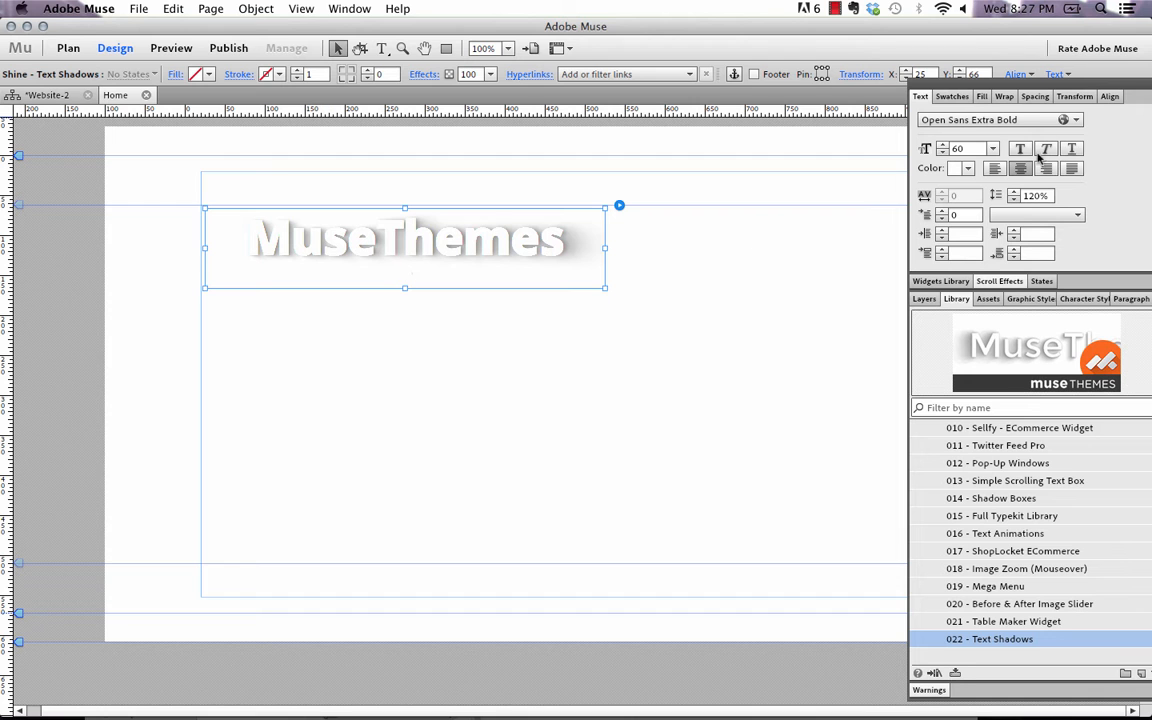
{"action": "left_click", "coordinate": [1010, 120]}
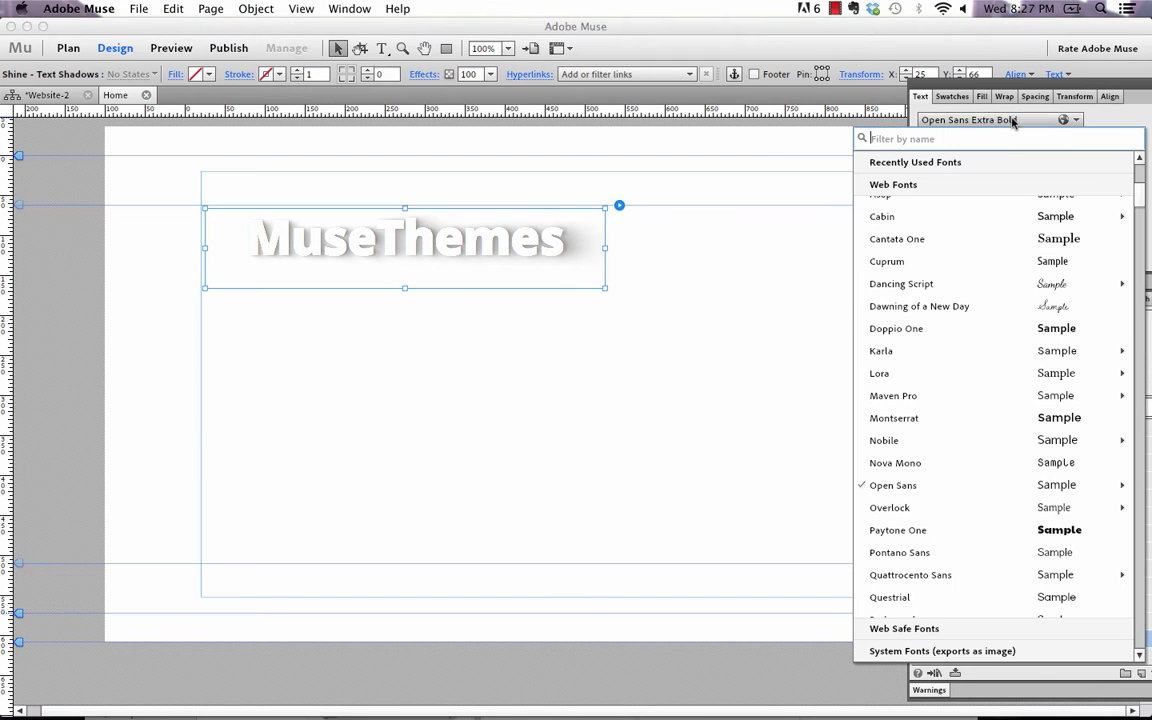
{"action": "left_click", "coordinate": [910, 417]}
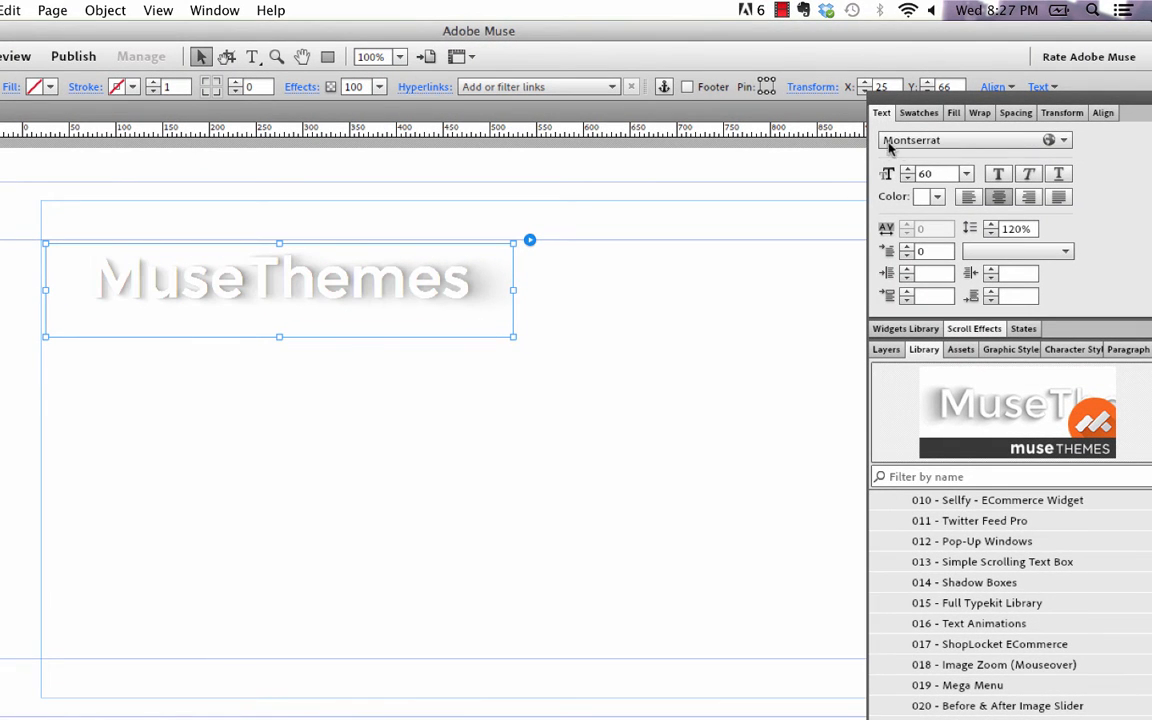
Step: Set the widget's text size to 90 and enlarge its box so the text fits on one line
{"action": "left_click_drag", "start_coordinate": [944, 175], "coordinate": [866, 174]}
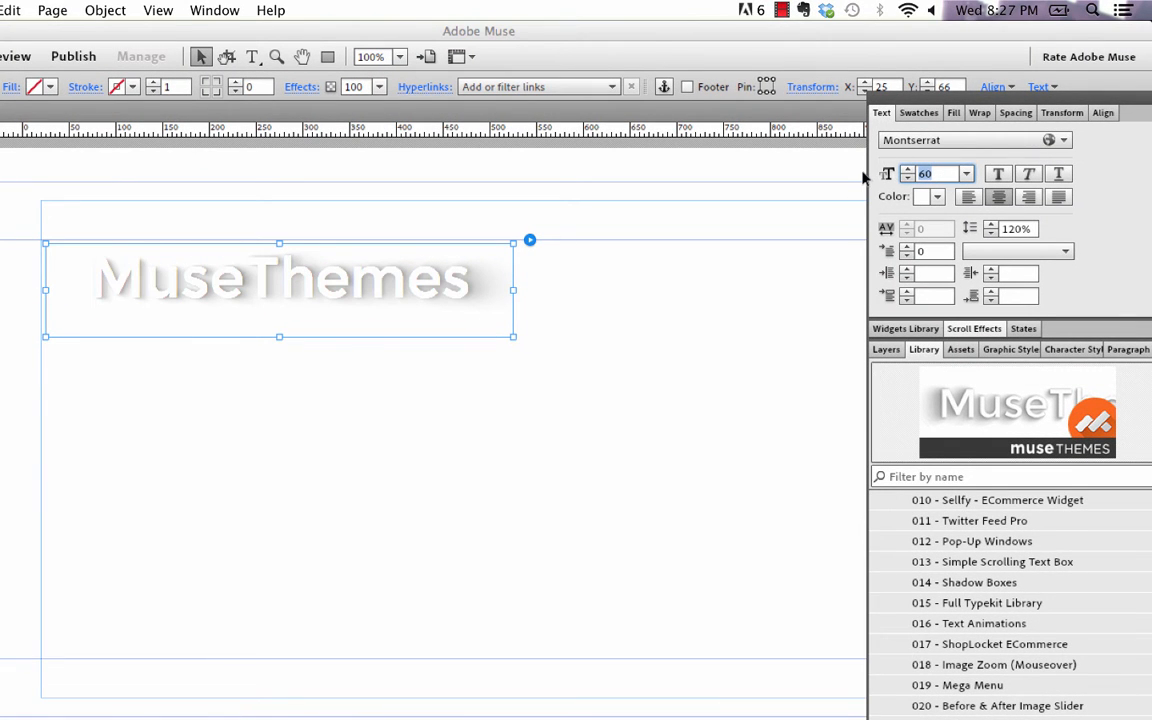
{"action": "type", "text": "90"}
{"action": "key", "text": "Return"}
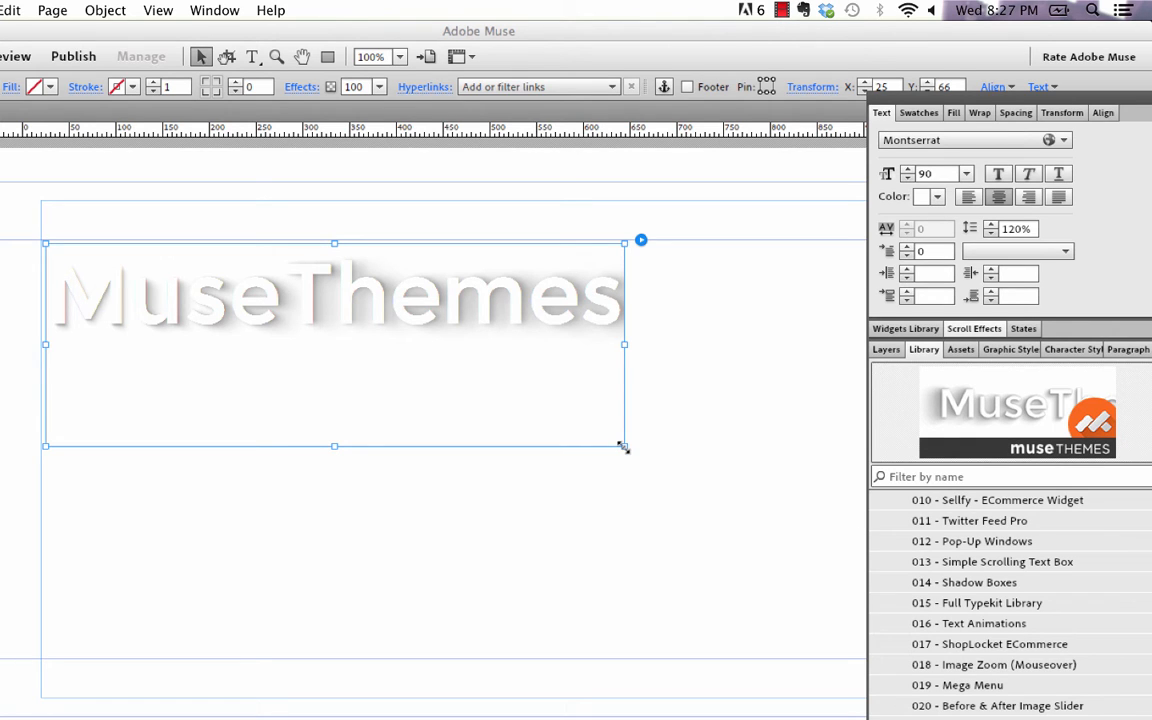
Step: Set the widget's text color to black, preview the page in the browser, and return to Adobe Muse
{"action": "left_click", "coordinate": [937, 196]}
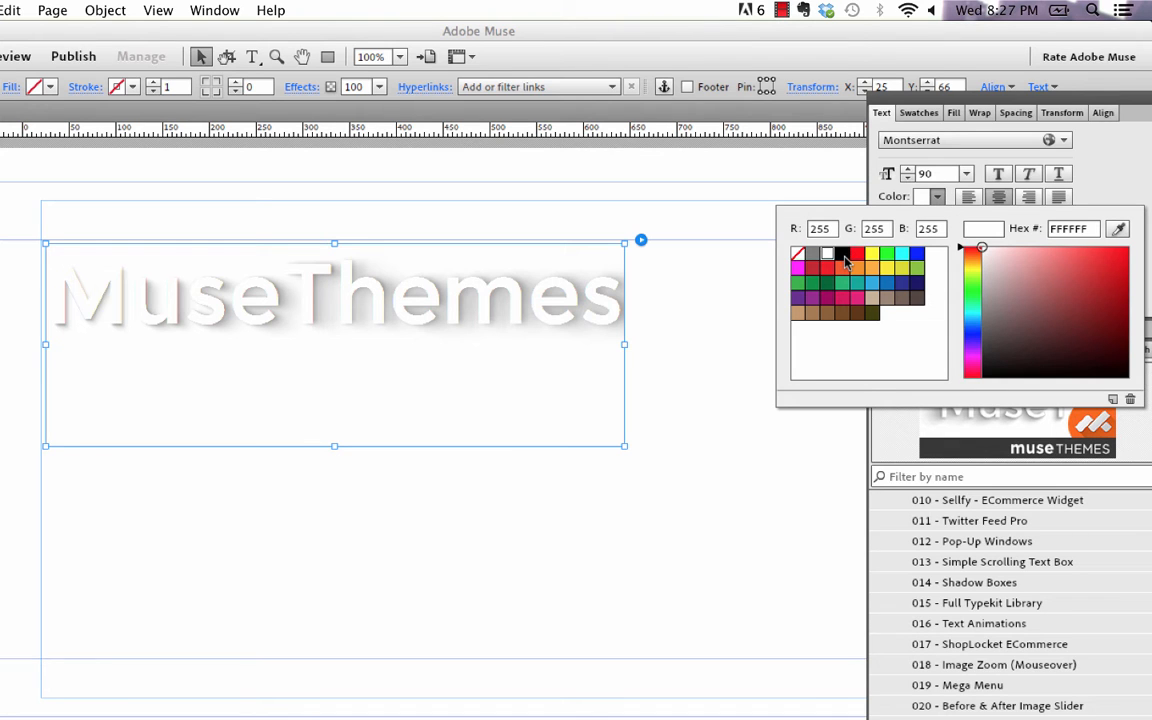
{"action": "left_click", "coordinate": [844, 256]}
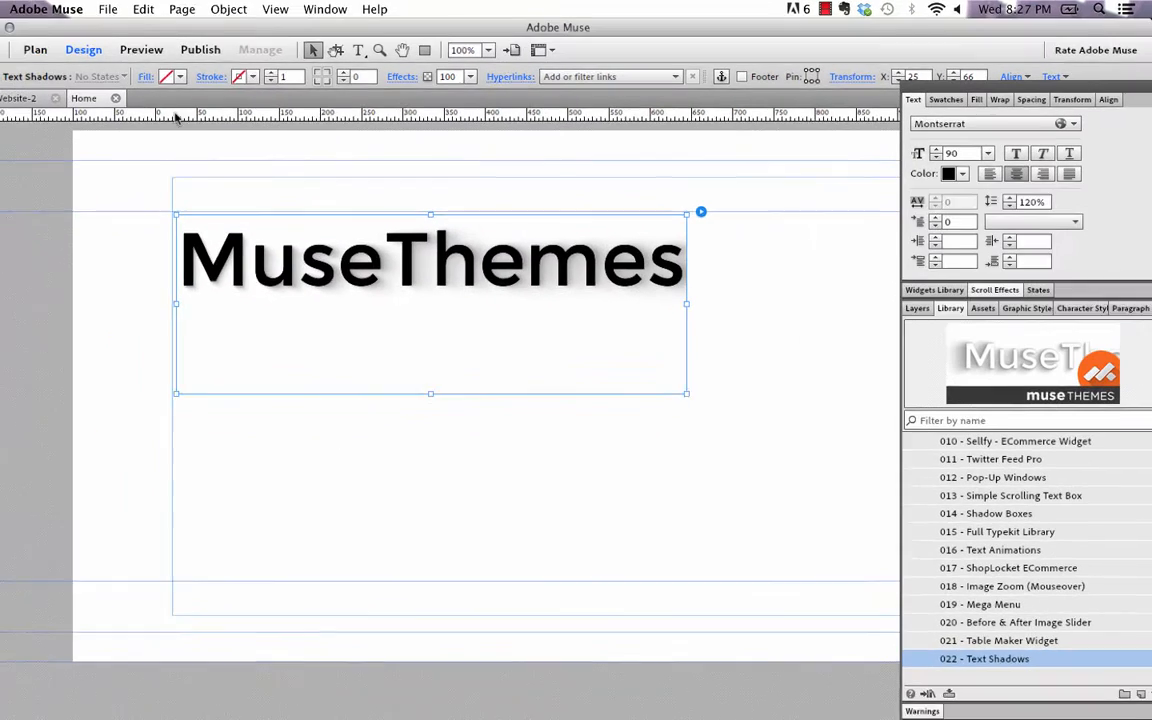
{"action": "left_click", "coordinate": [138, 8]}
{"action": "left_click", "coordinate": [220, 304]}
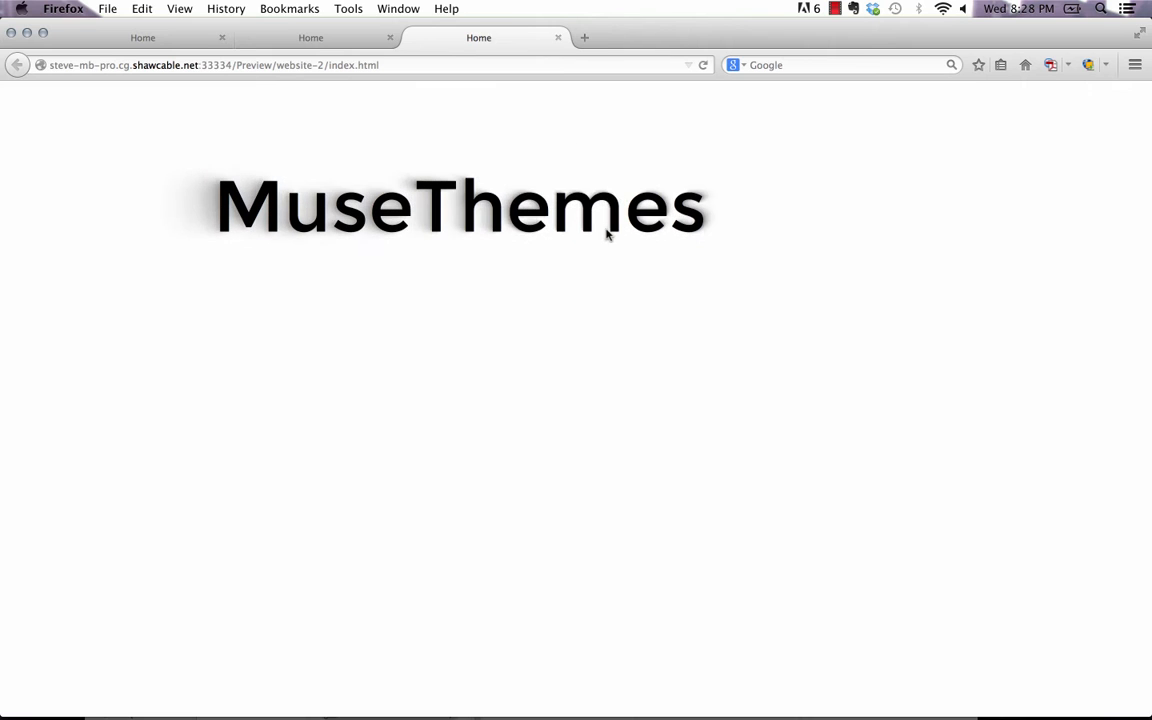
{"action": "left_click", "coordinate": [459, 690]}
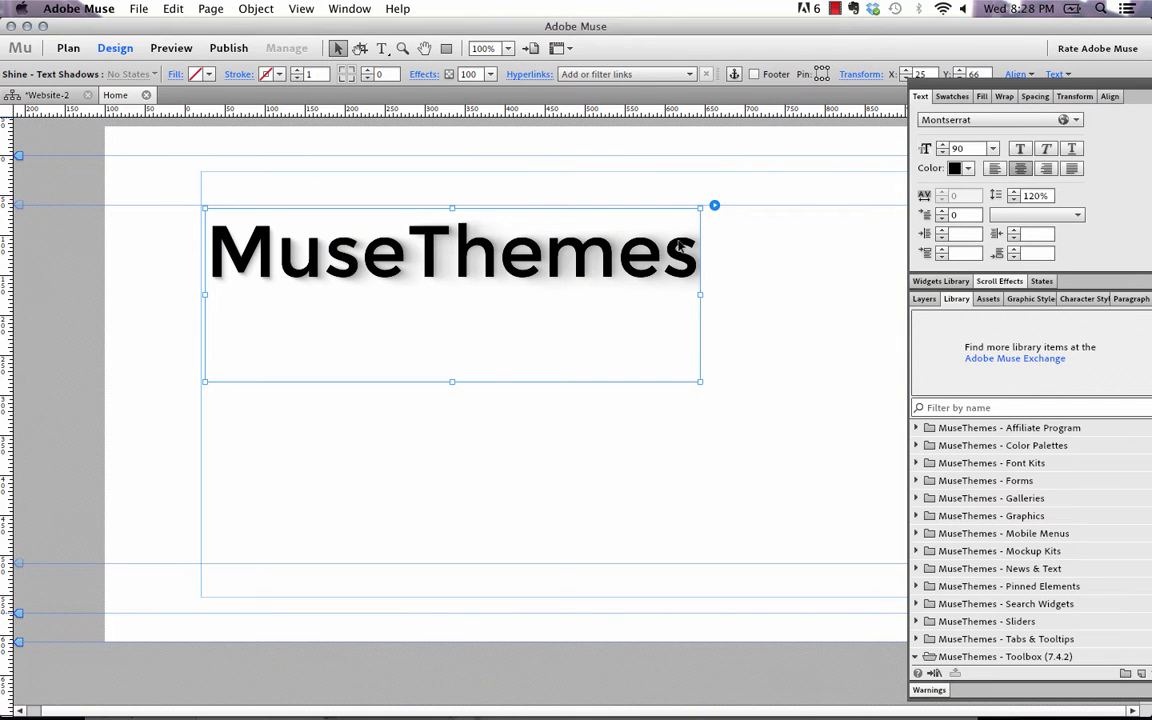
Step: Set the widget's text color back to white (FFFFFF)
{"action": "left_click", "coordinate": [957, 168]}
{"action": "left_click", "coordinate": [874, 217]}
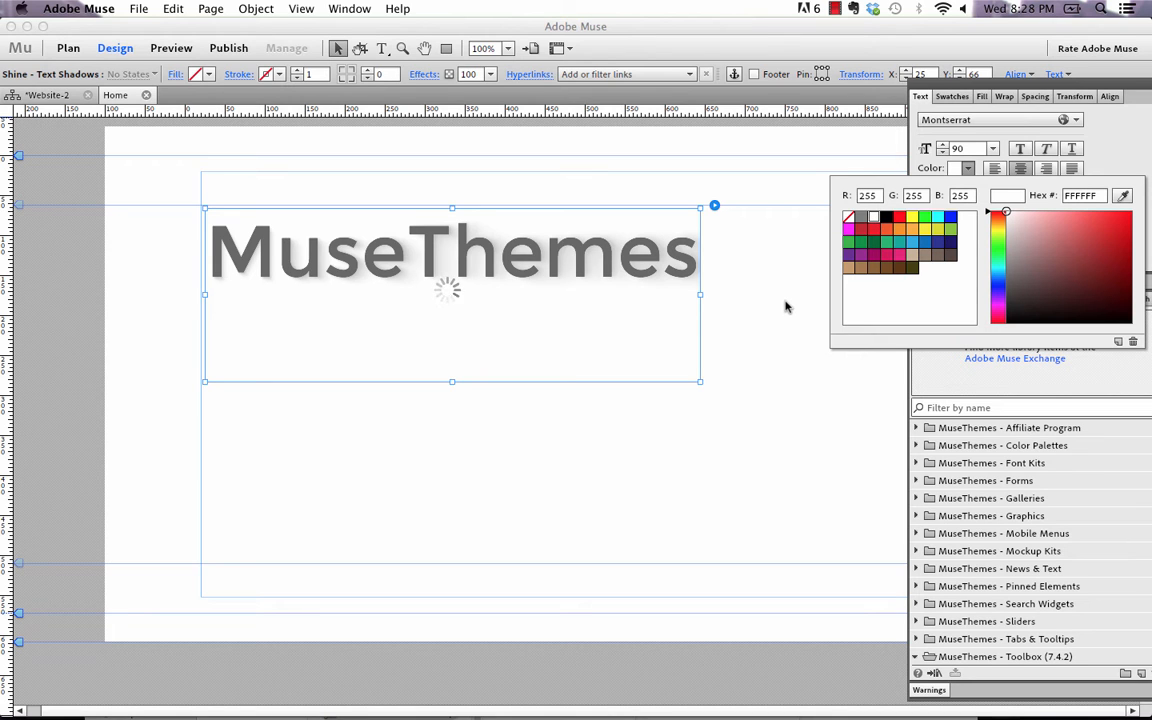
{"action": "left_click", "coordinate": [764, 268]}
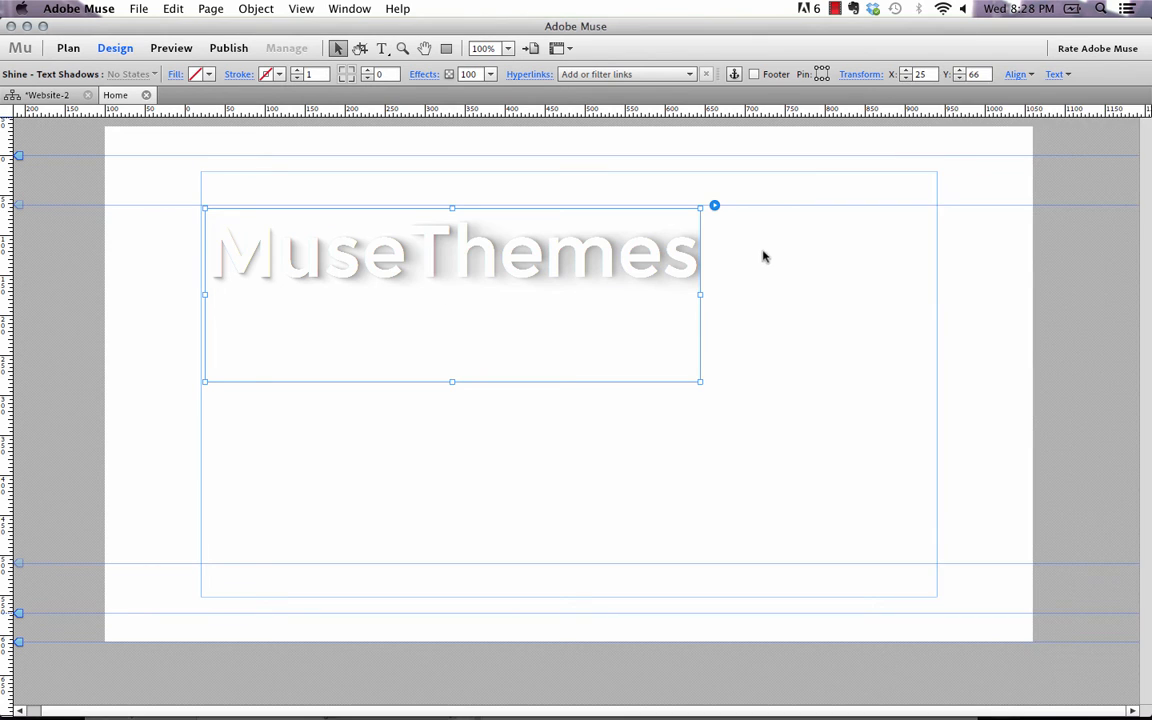
Step: Change the text displayed by the Text Shadows widget to "Adobe Muse"
{"action": "left_click", "coordinate": [743, 281]}
{"action": "left_click", "coordinate": [635, 255]}
{"action": "left_click", "coordinate": [713, 208]}
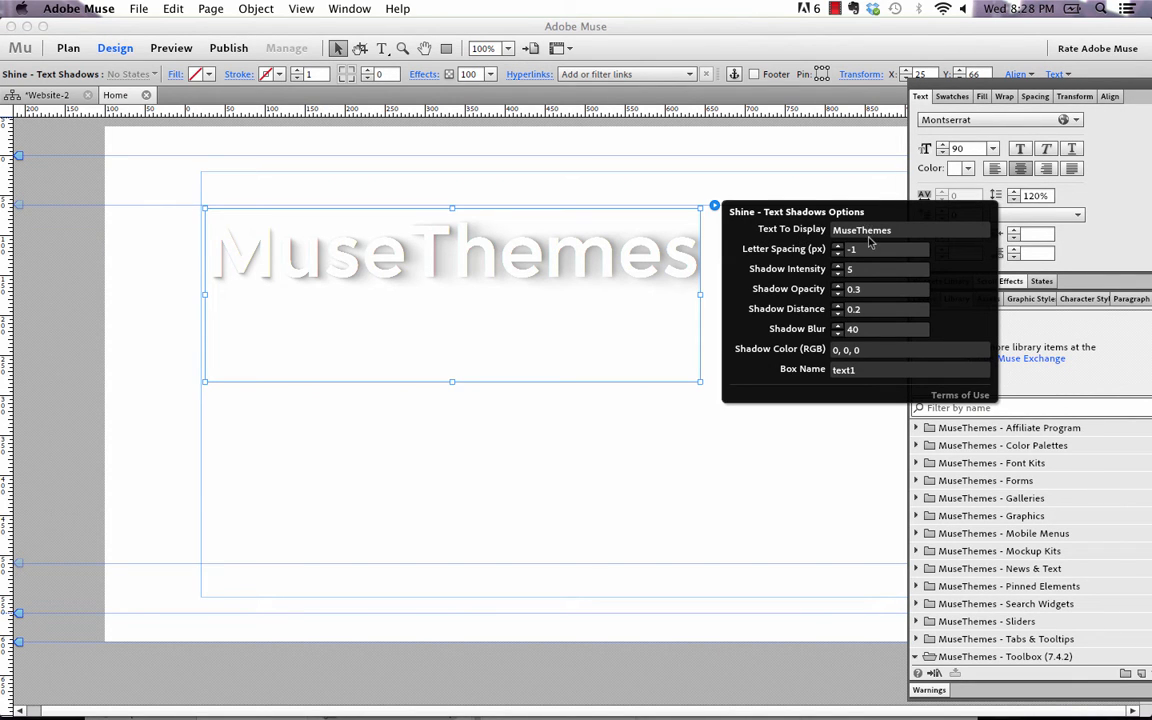
{"action": "double_click", "coordinate": [907, 232]}
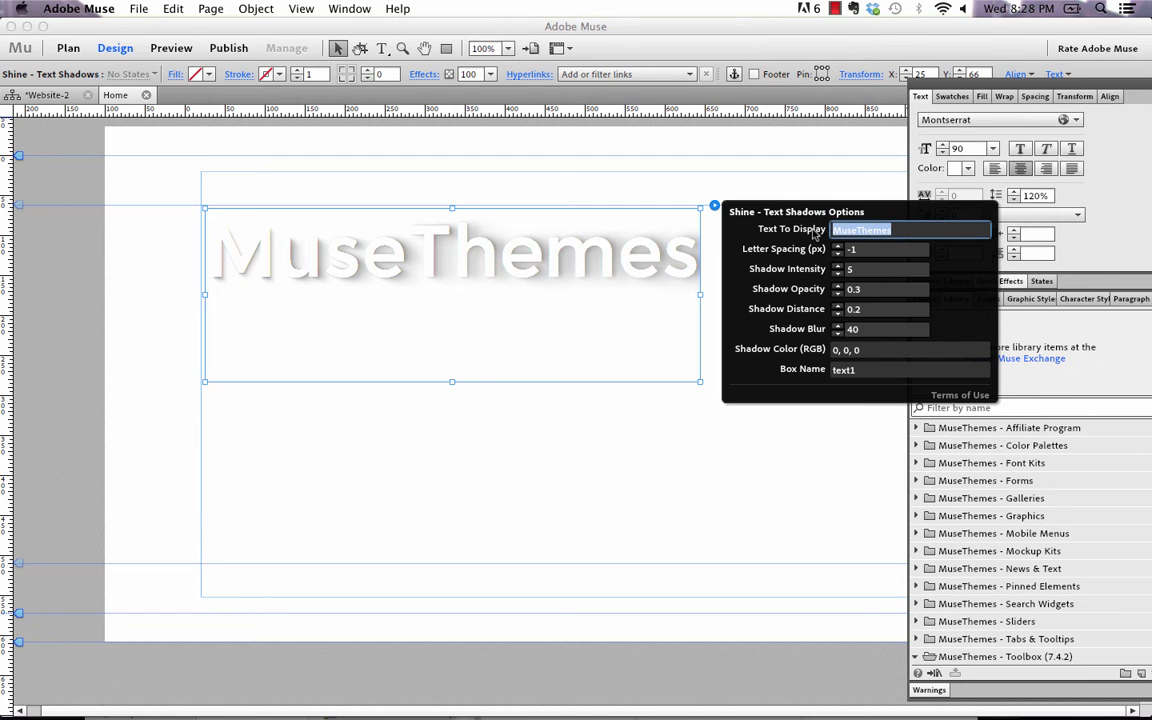
{"action": "type", "text": "Adobe Muse"}
{"action": "key", "text": "Return"}
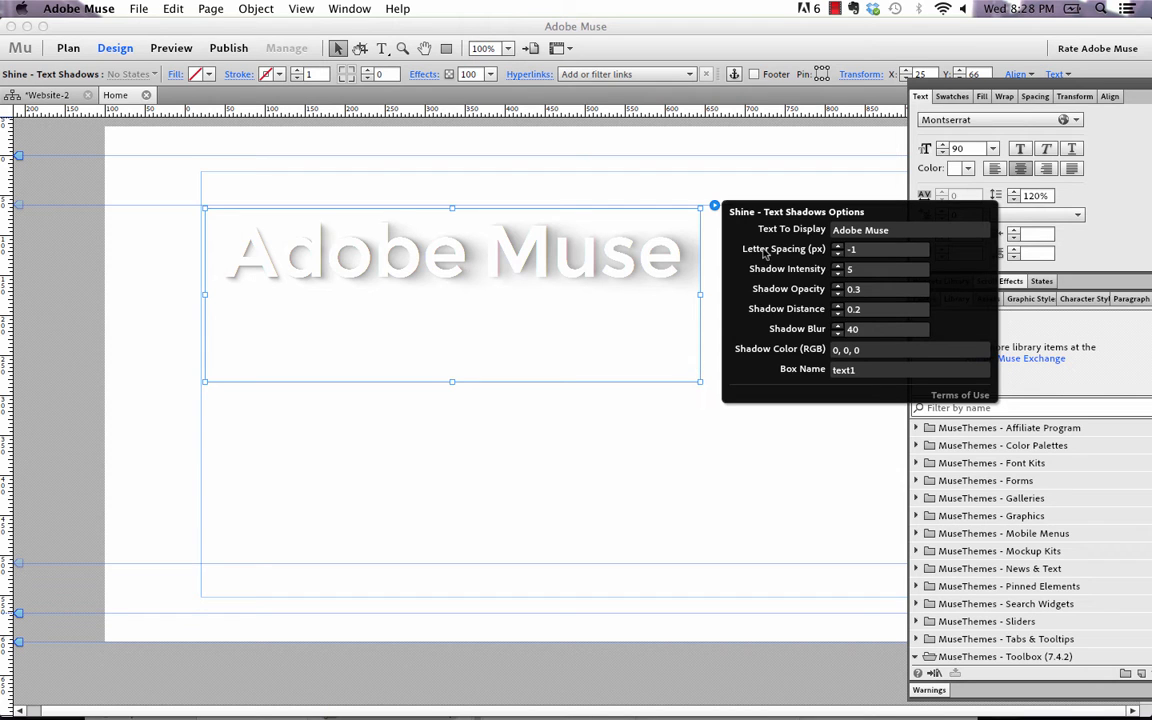
Step: Try tighter negative letter spacing in the widget's options, and settle on a letter spacing of 0 px
{"action": "left_click", "coordinate": [659, 269]}
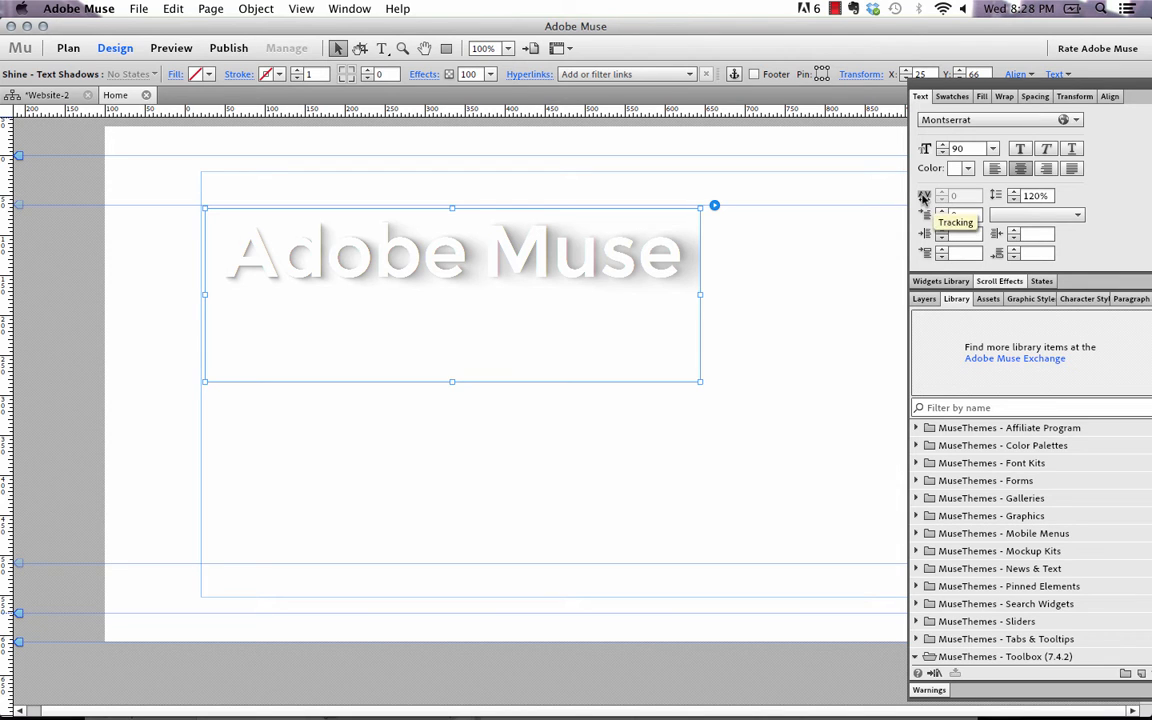
{"action": "left_click", "coordinate": [714, 207]}
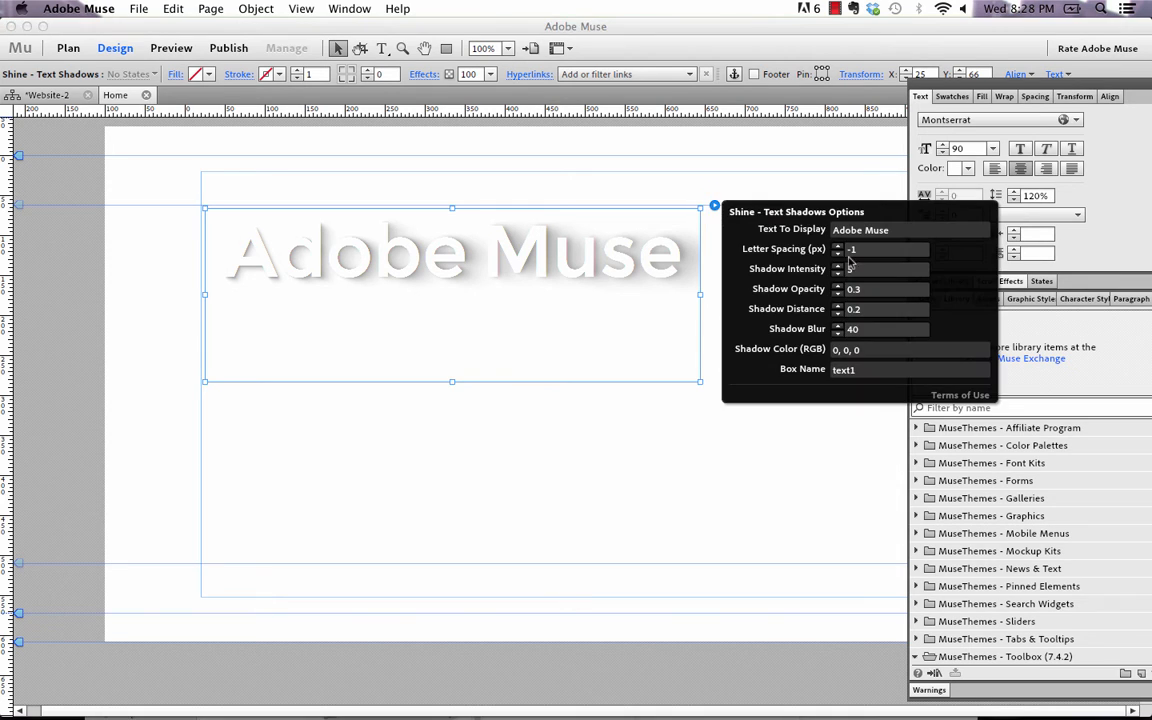
{"action": "left_click", "coordinate": [861, 249]}
{"action": "left_click", "coordinate": [872, 250]}
{"action": "left_click", "coordinate": [837, 254]}
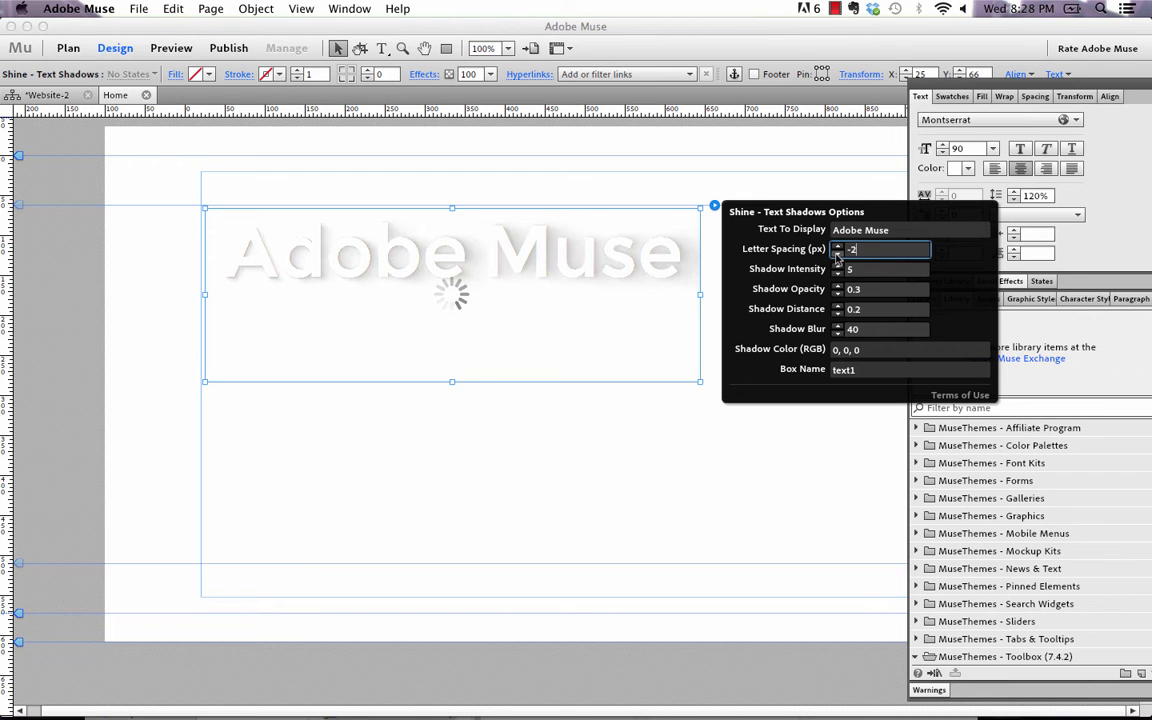
{"action": "left_click", "coordinate": [837, 254]}
{"action": "left_click", "coordinate": [863, 245]}
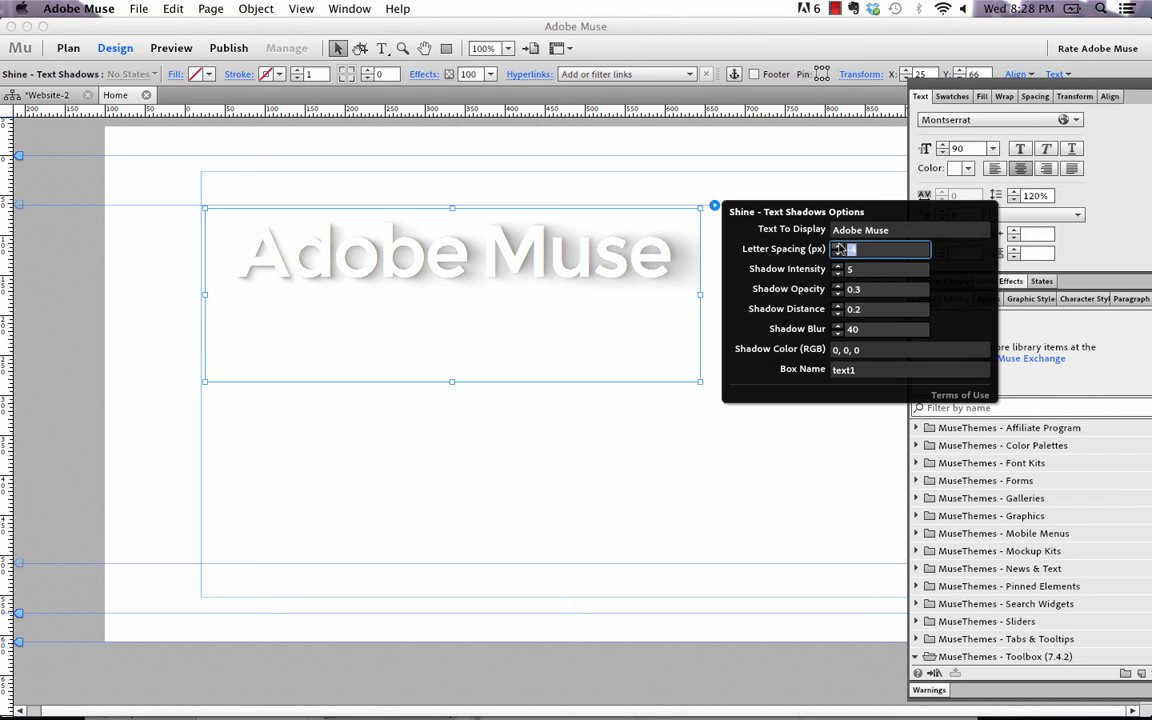
{"action": "type", "text": "0"}
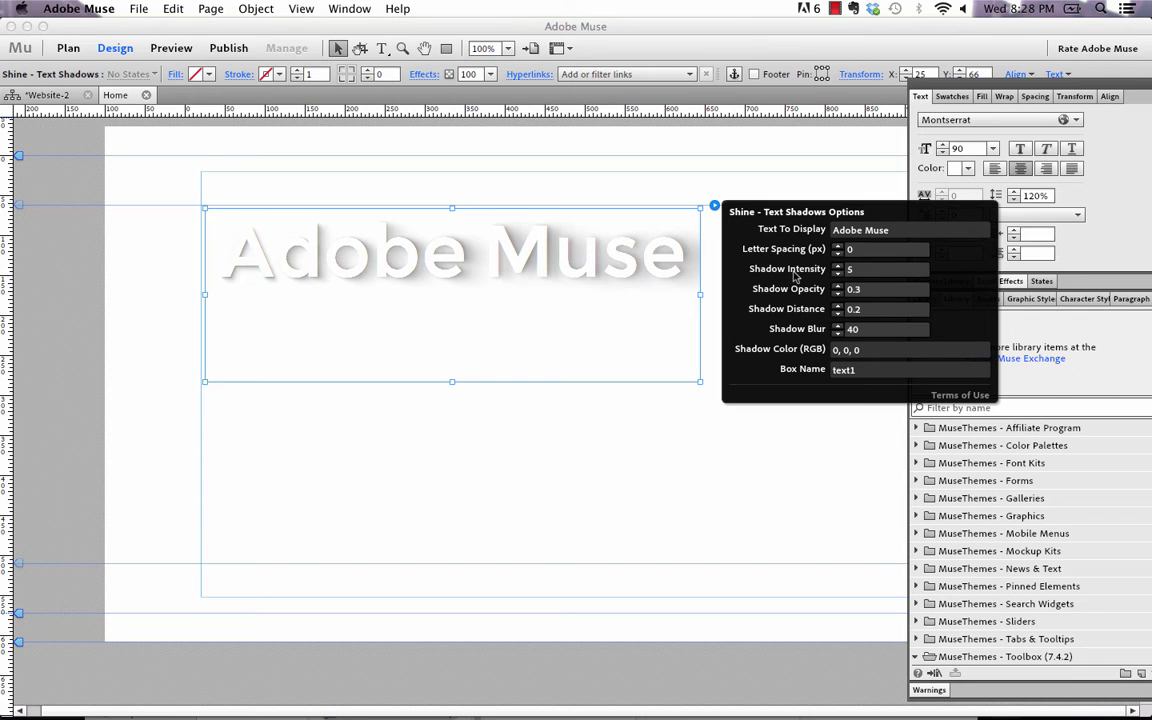
Step: Set the widget's shadow intensity to 10 and preview the page in the browser
{"action": "double_click", "coordinate": [849, 269]}
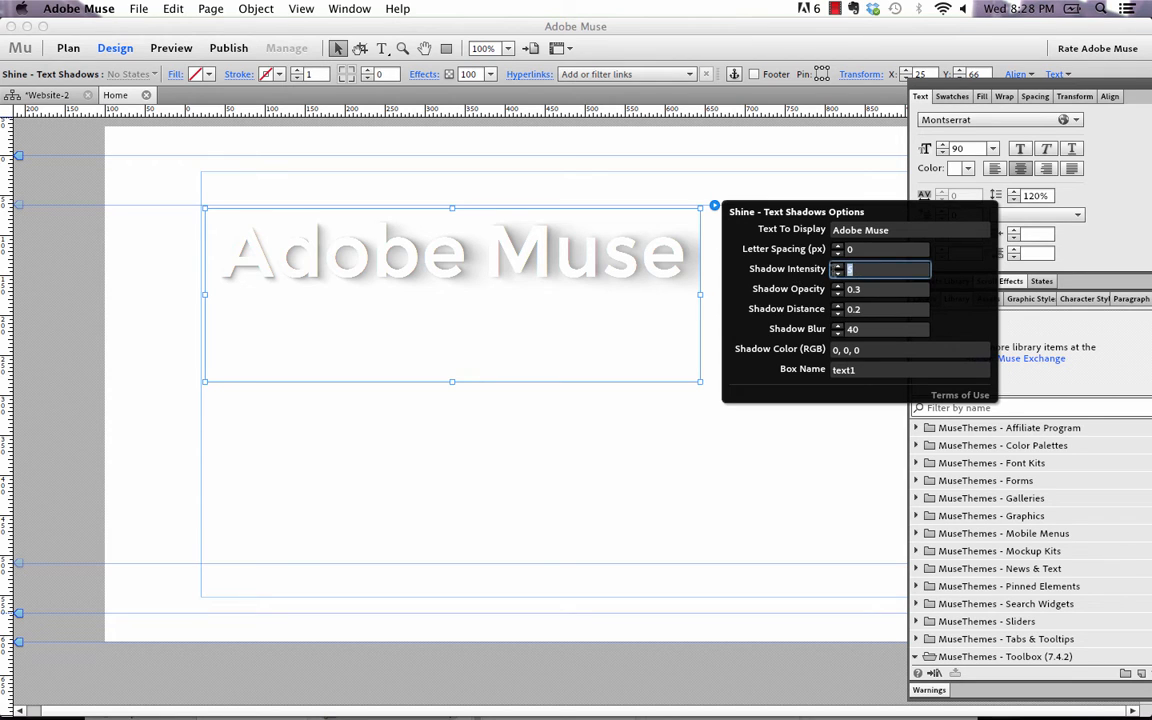
{"action": "key", "text": "Return"}
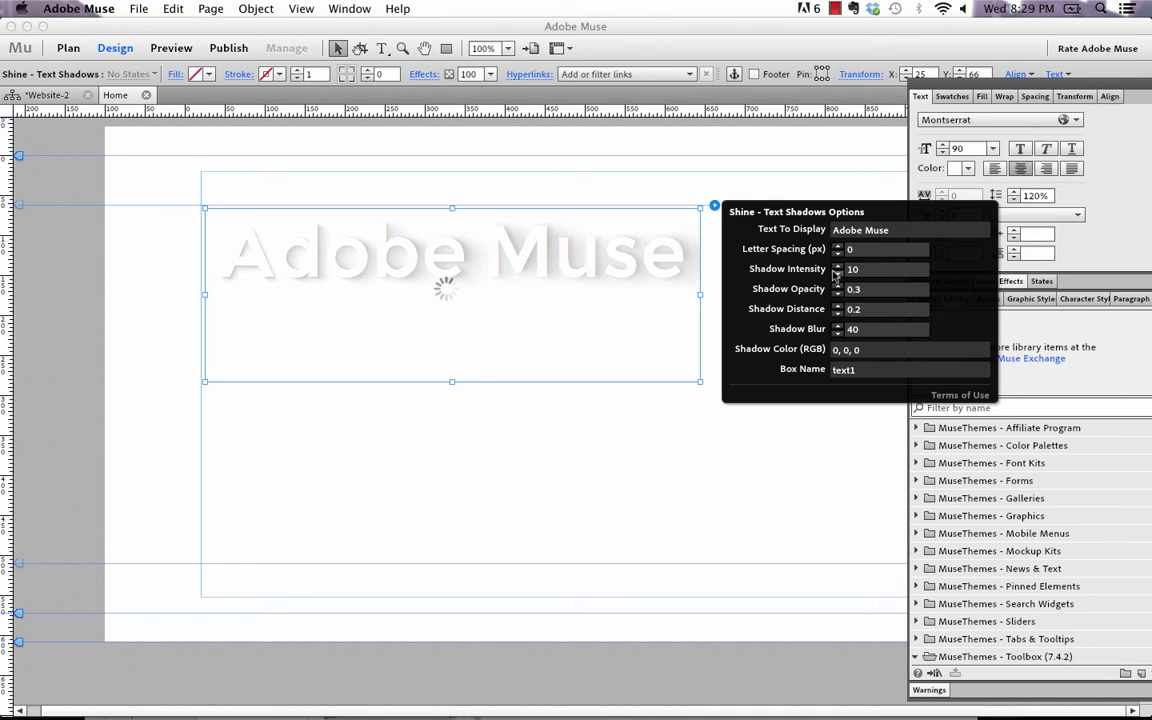
{"action": "left_click", "coordinate": [442, 170]}
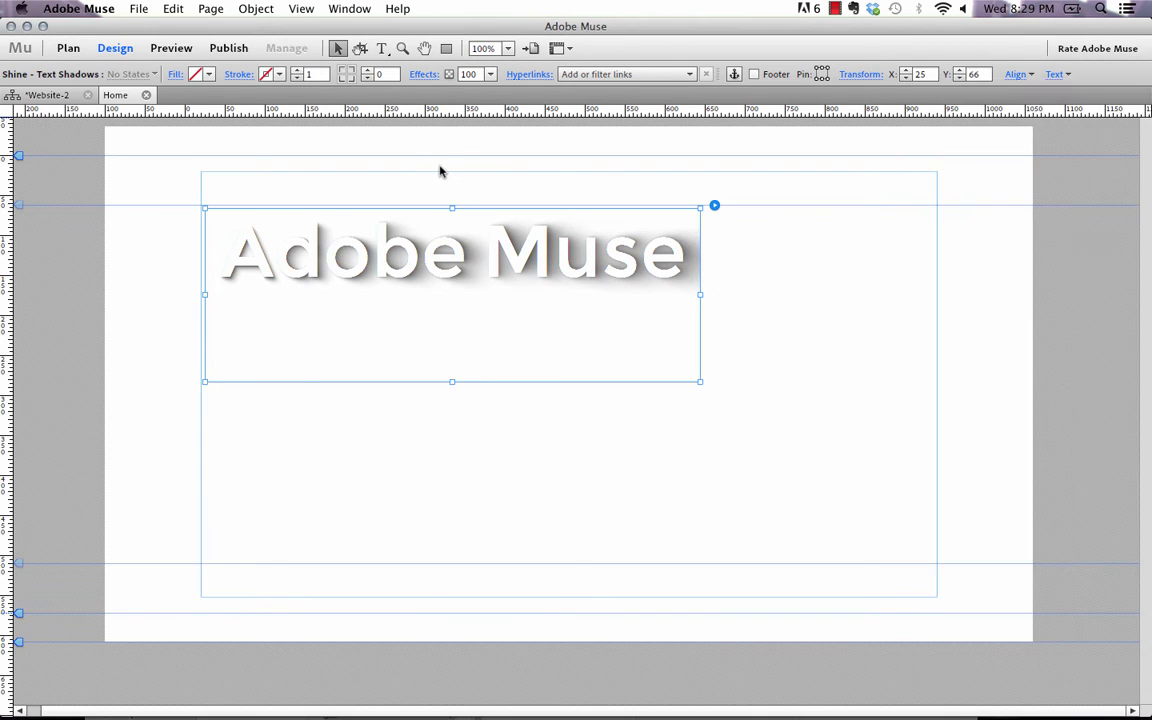
{"action": "left_click", "coordinate": [139, 8]}
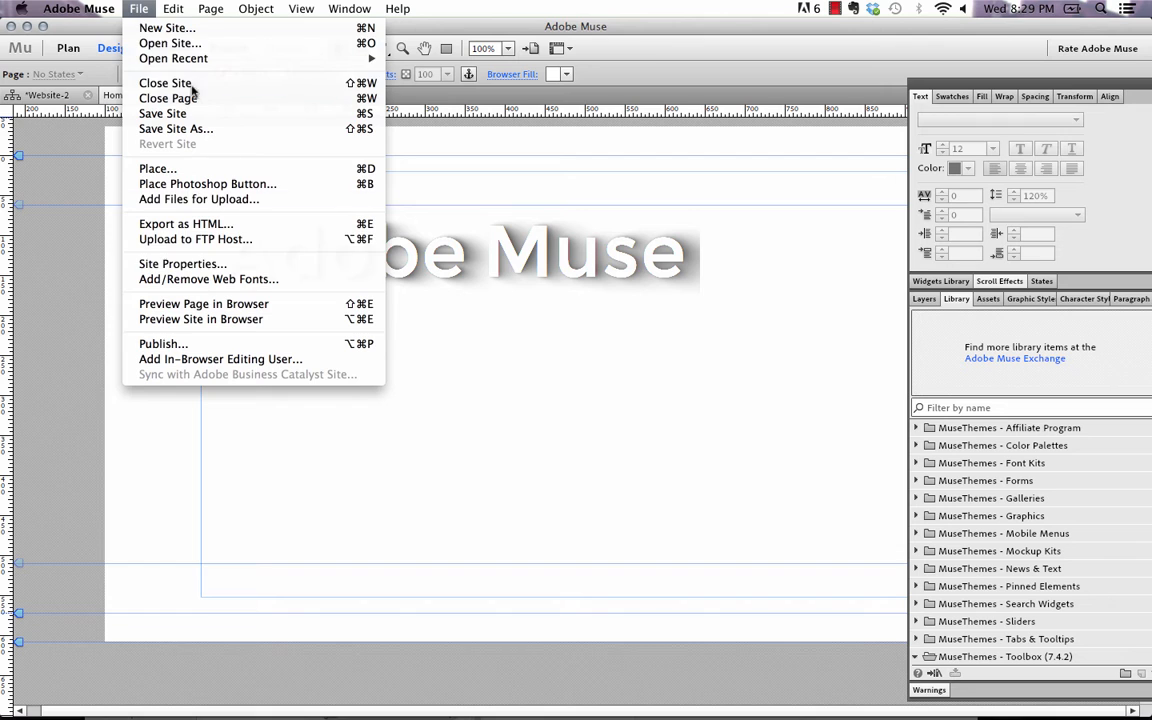
{"action": "left_click", "coordinate": [240, 303]}
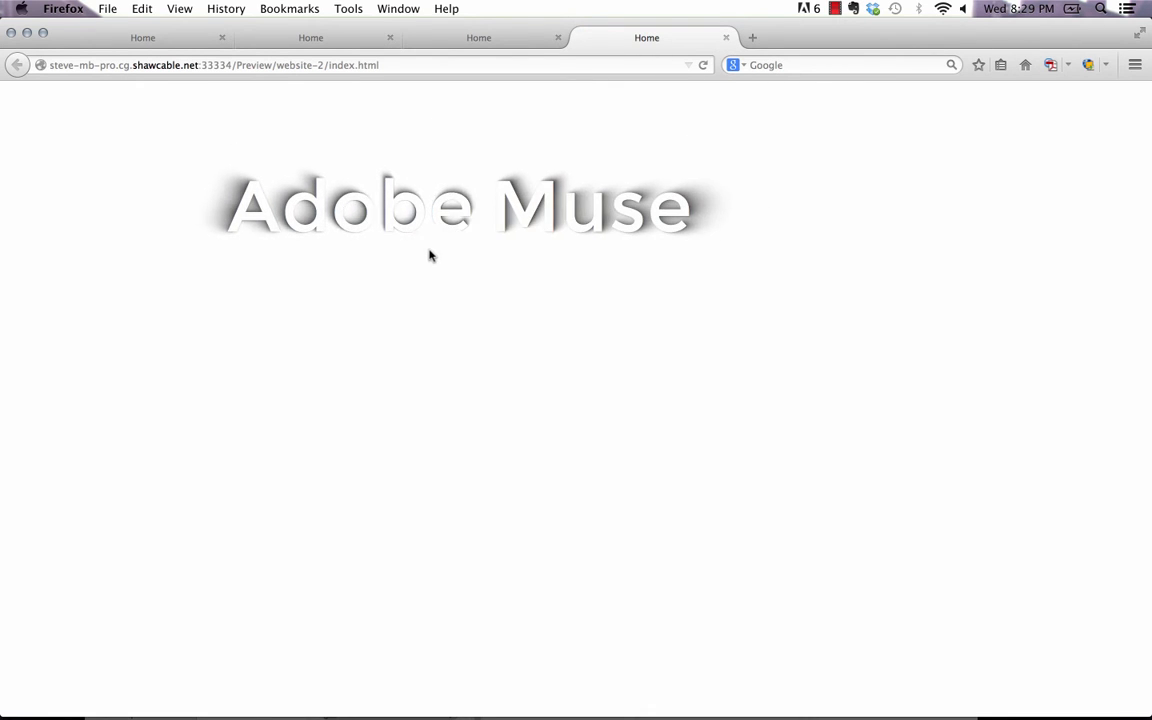
Step: Set the Text Shadows widget's shadow opacity to 0.1 in Adobe Muse and preview the page in the browser
{"action": "left_click", "coordinate": [460, 690]}
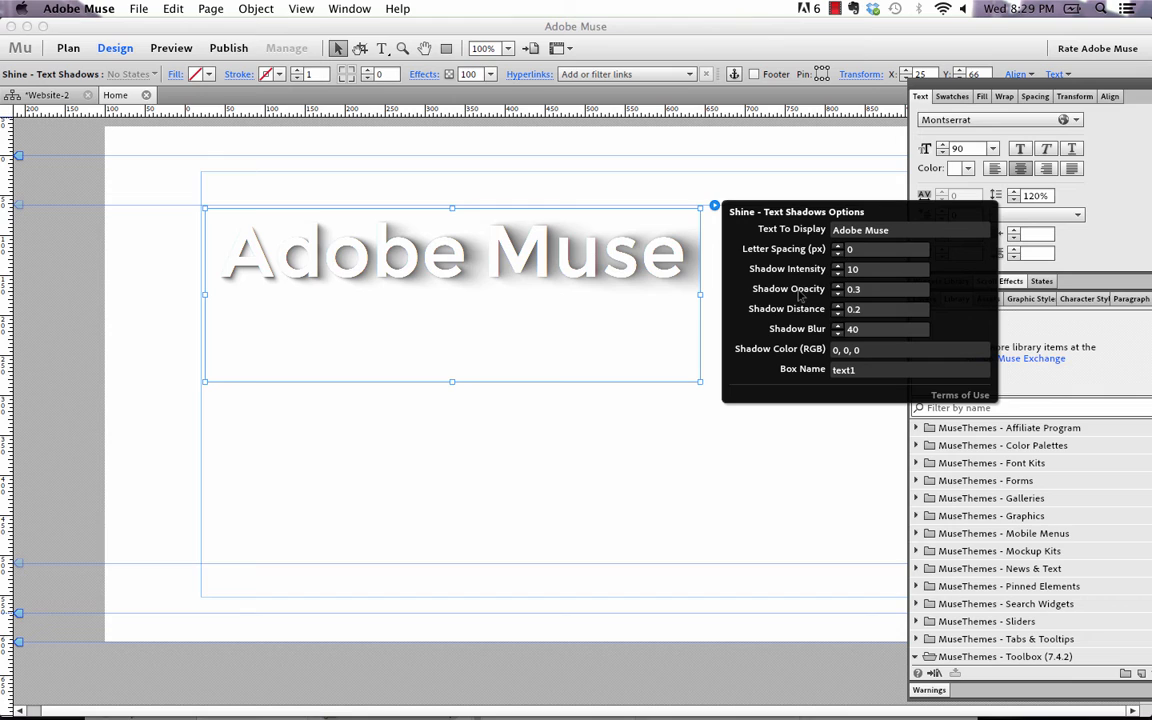
{"action": "left_click", "coordinate": [885, 291]}
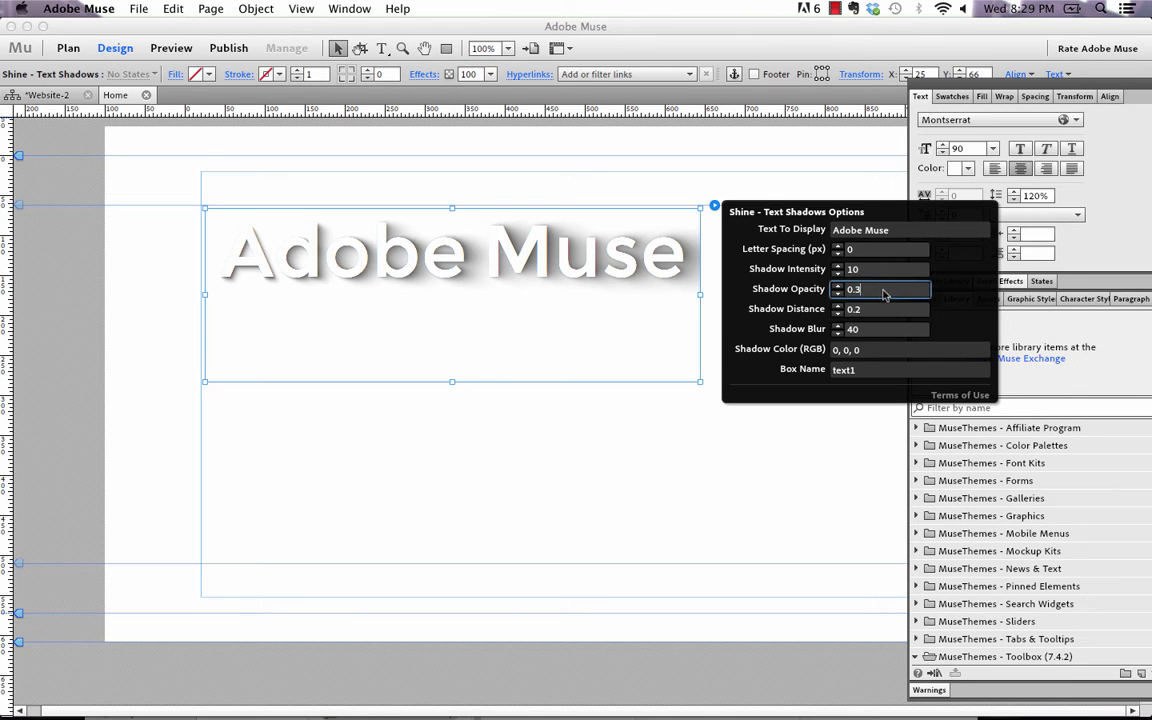
{"action": "key", "text": "Return"}
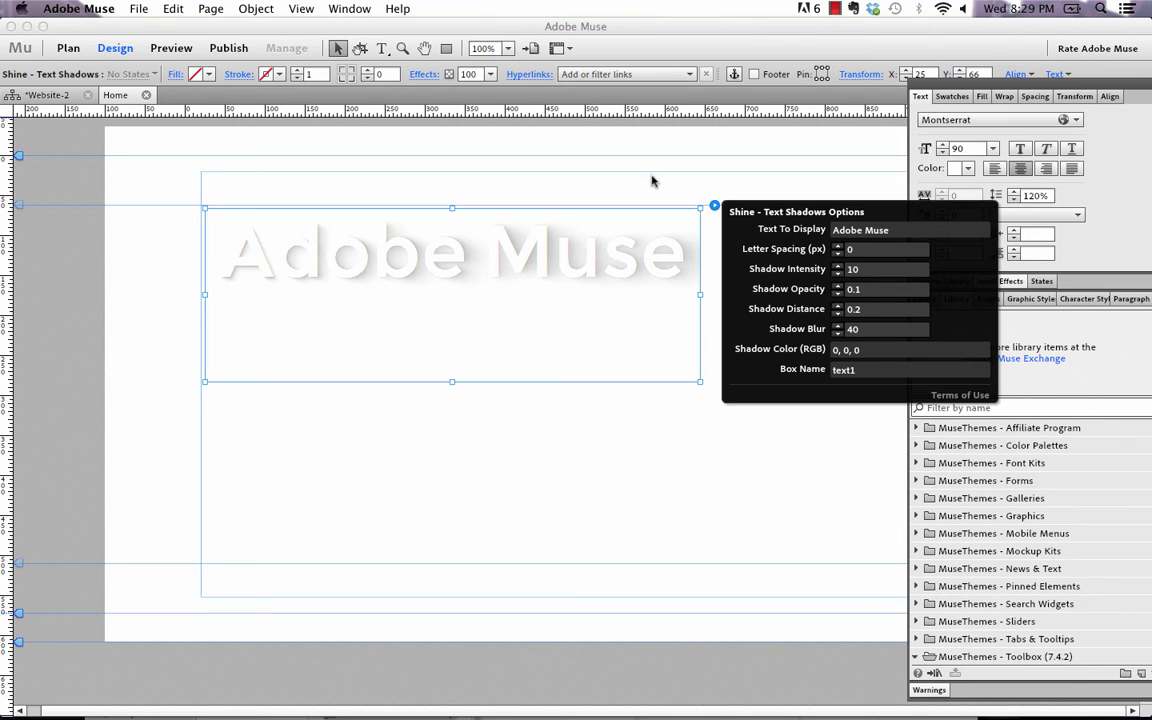
{"action": "left_click", "coordinate": [590, 165]}
{"action": "left_click", "coordinate": [139, 8]}
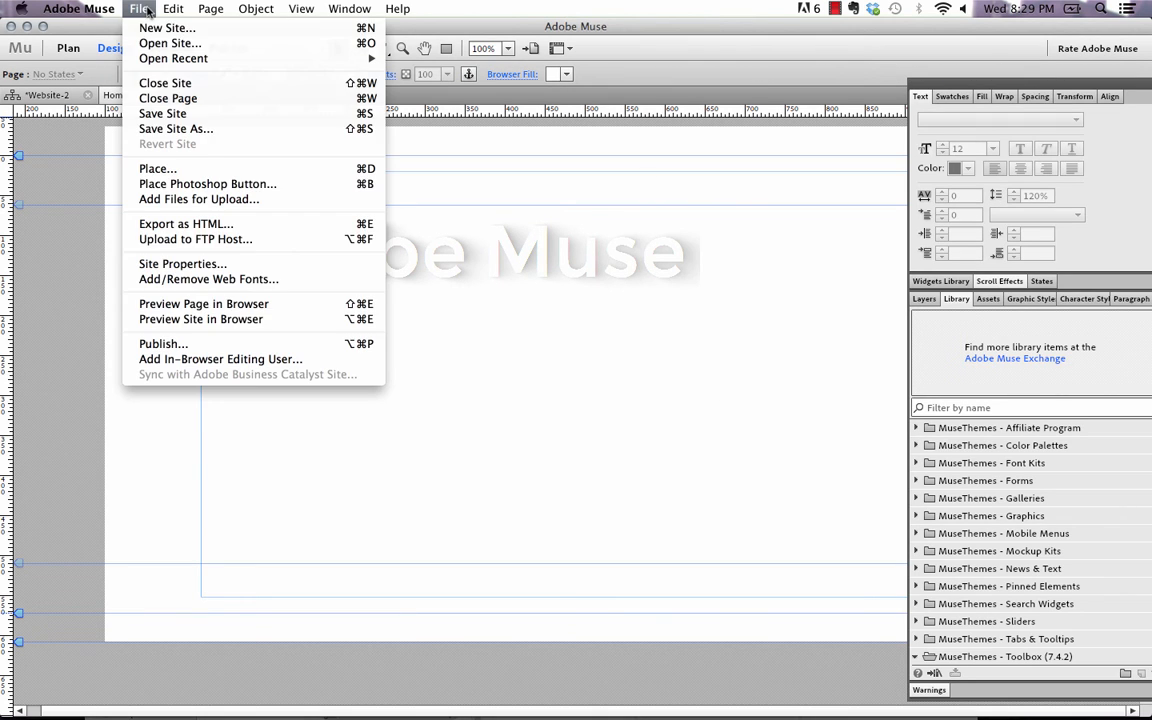
{"action": "left_click", "coordinate": [226, 303]}
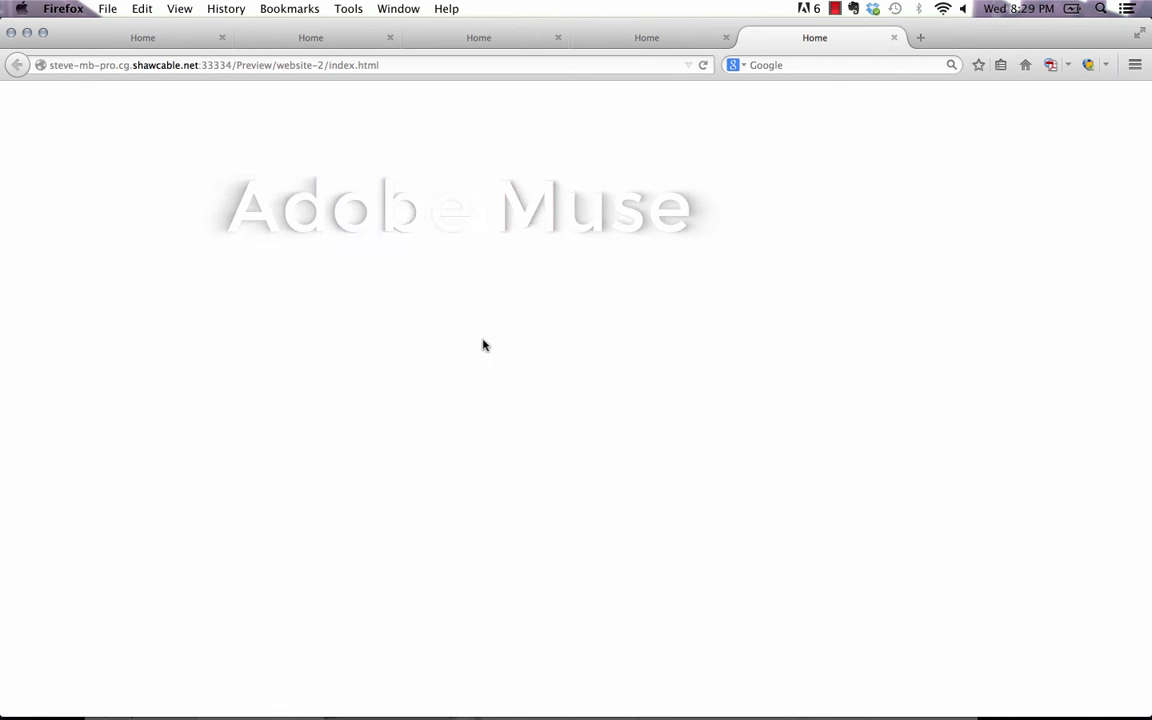
Step: Back in Adobe Muse, try a shadow opacity of 0.7 on the widget, and settle on 0.2
{"action": "left_click", "coordinate": [458, 689]}
{"action": "left_click", "coordinate": [556, 260]}
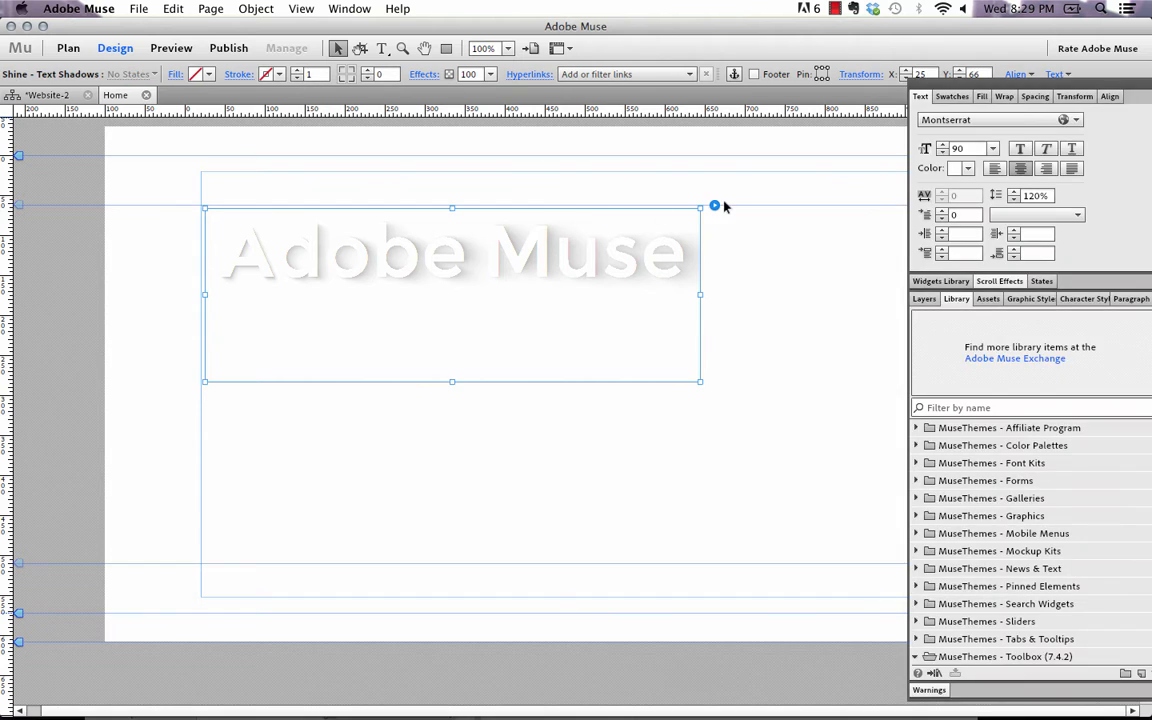
{"action": "left_click", "coordinate": [714, 205]}
{"action": "left_click", "coordinate": [873, 289]}
{"action": "type", "text": "0.1"}
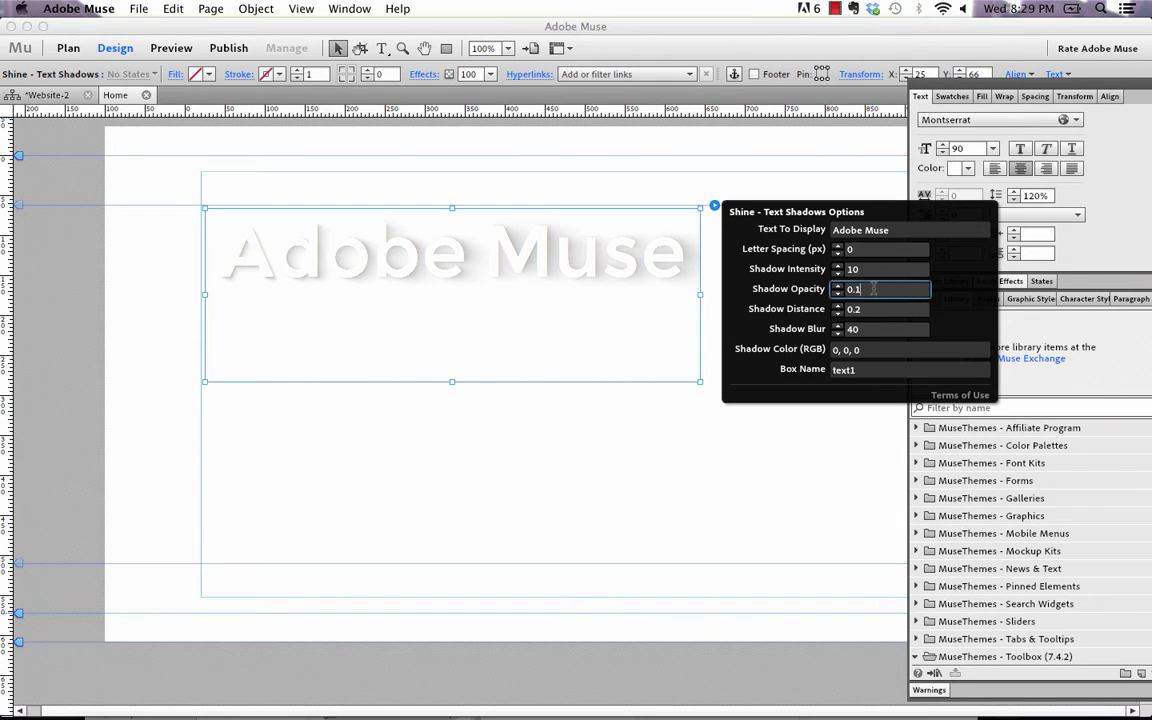
{"action": "key", "text": "Return"}
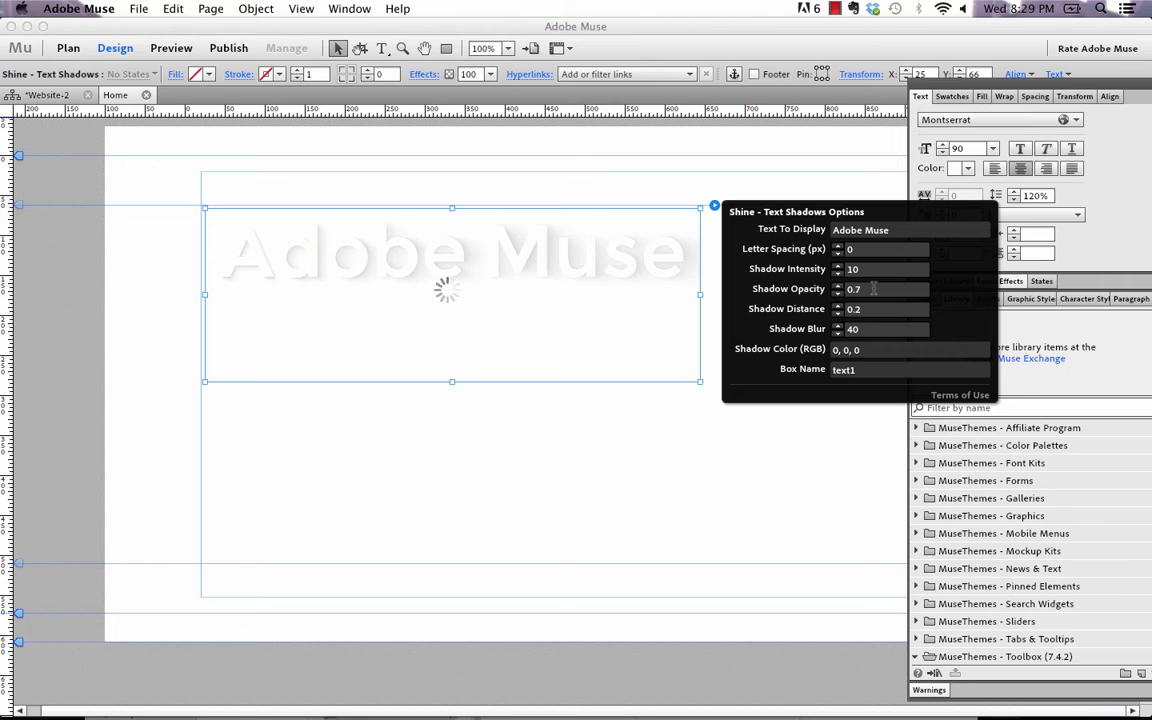
{"action": "left_click", "coordinate": [873, 288]}
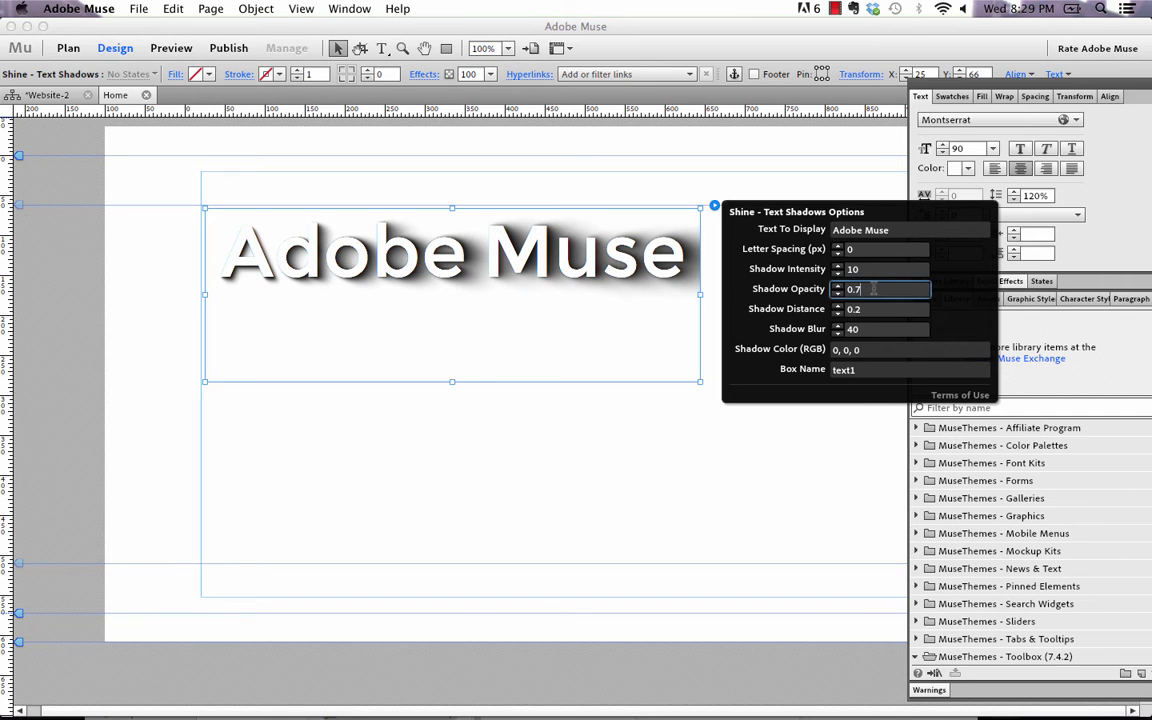
{"action": "key", "text": "Return"}
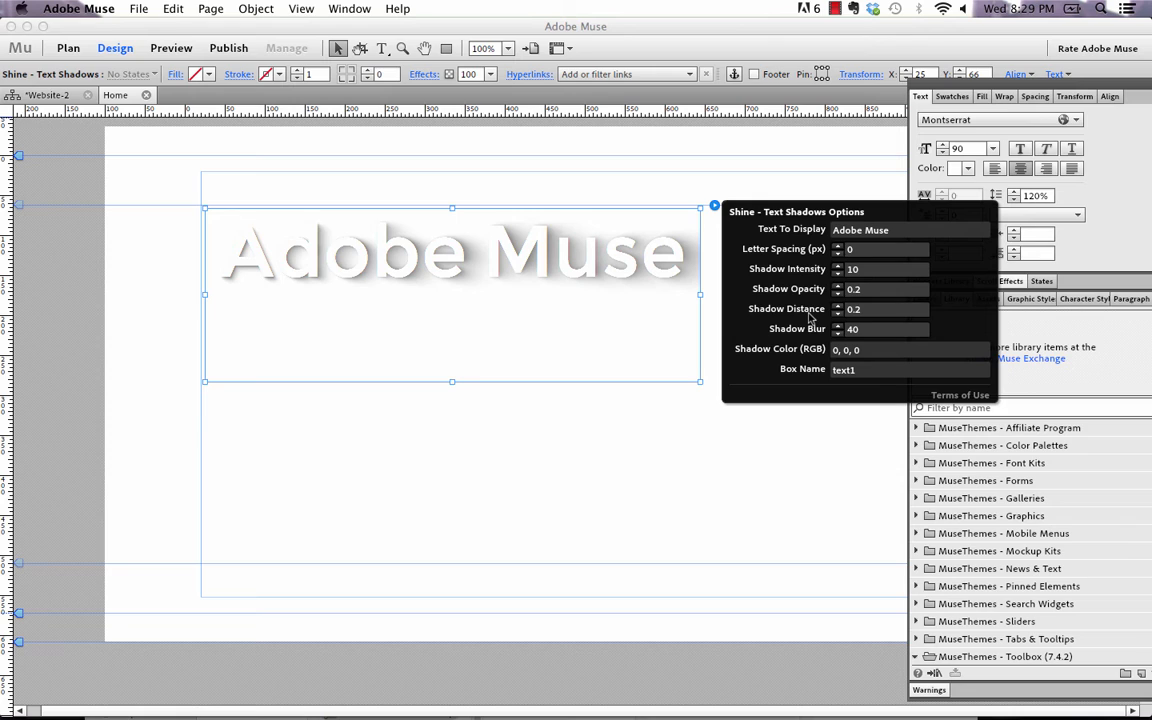
Step: Set the widget's shadow distance to 0.5 and preview the page in the browser
{"action": "left_click", "coordinate": [891, 313]}
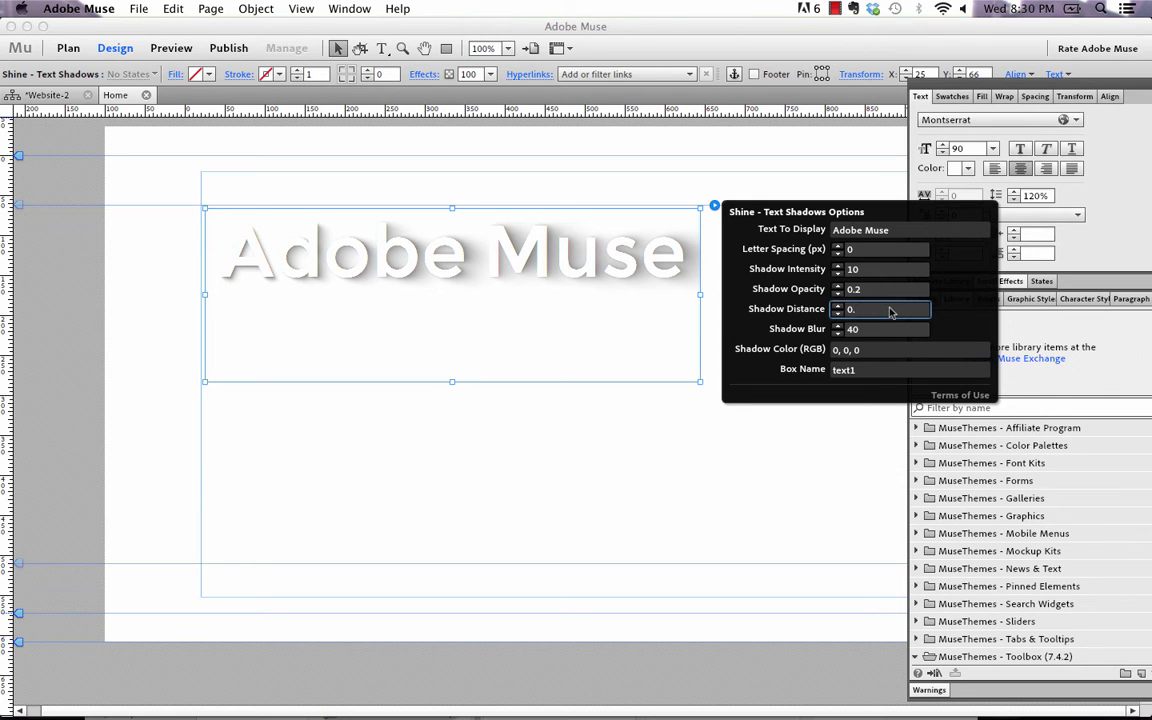
{"action": "type", "text": "5"}
{"action": "key", "text": "Return"}
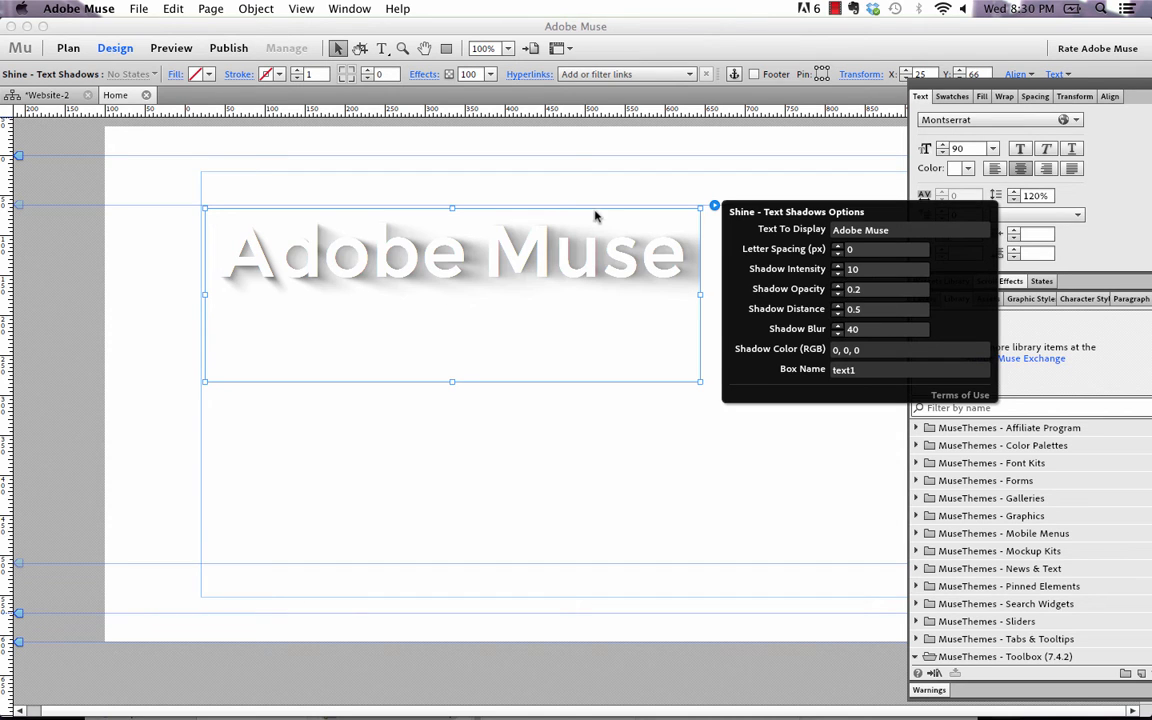
{"action": "left_click", "coordinate": [139, 8]}
{"action": "left_click", "coordinate": [220, 302]}
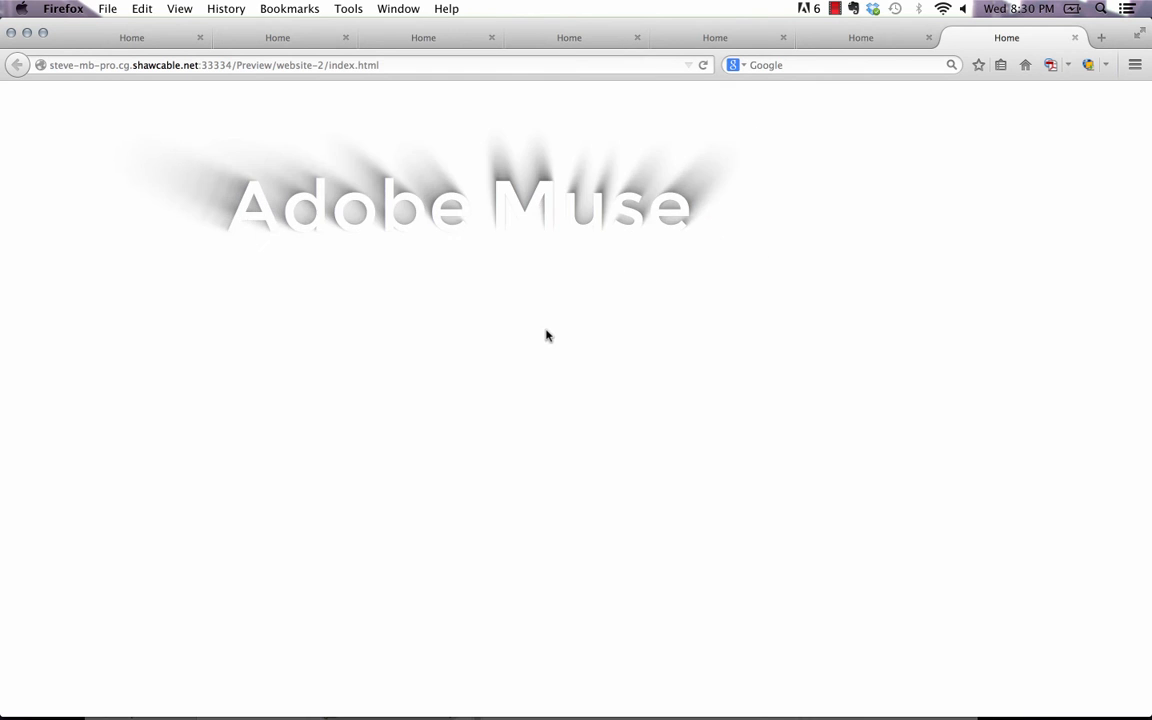
Step: Return to Adobe Muse and set the Text Shadows widget's shadow blur to 10
{"action": "left_click", "coordinate": [458, 689]}
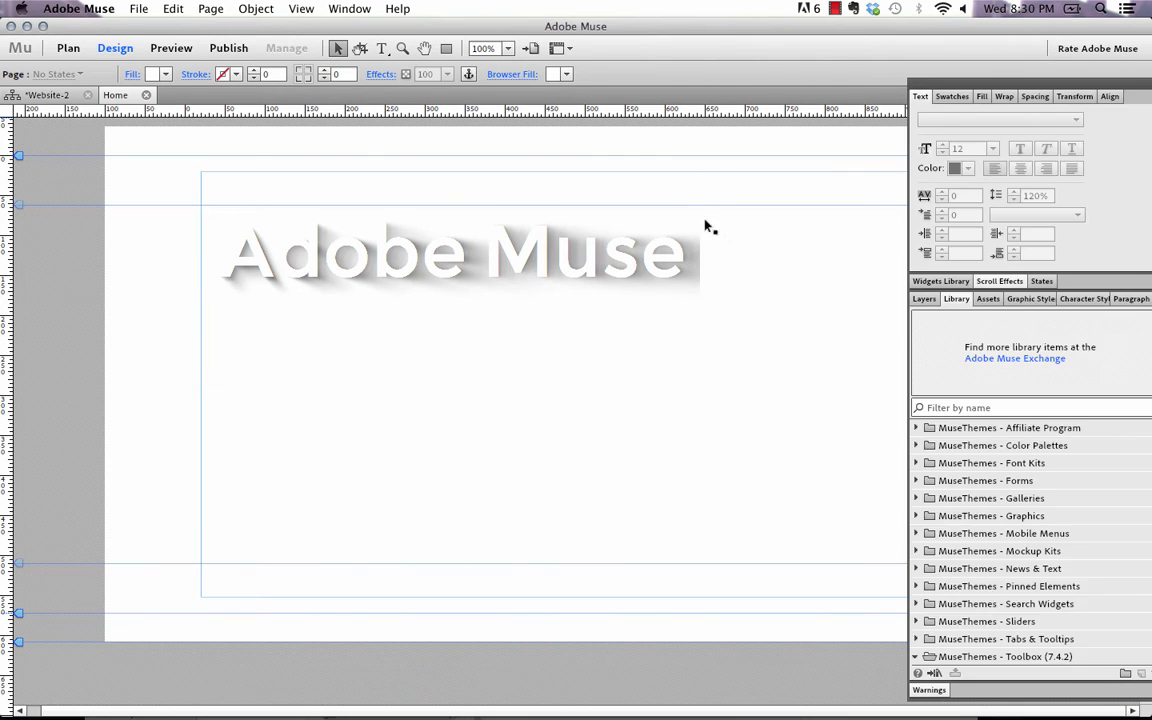
{"action": "left_click", "coordinate": [700, 228]}
{"action": "left_click", "coordinate": [714, 205]}
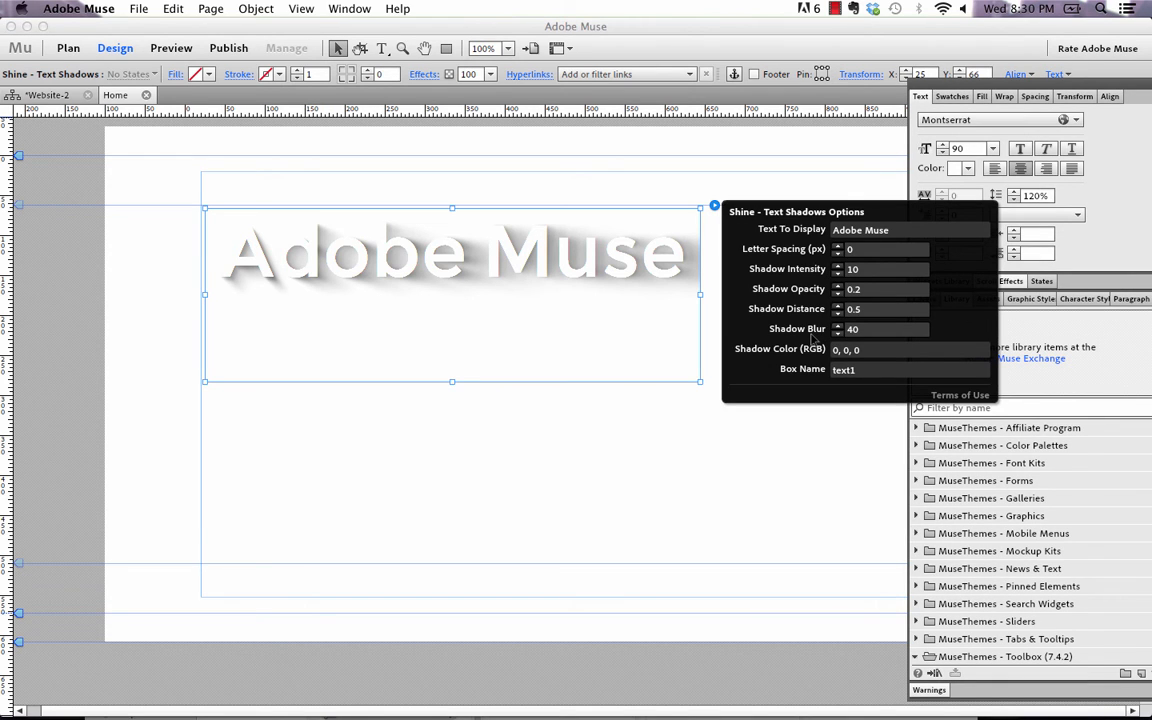
{"action": "left_click", "coordinate": [848, 330]}
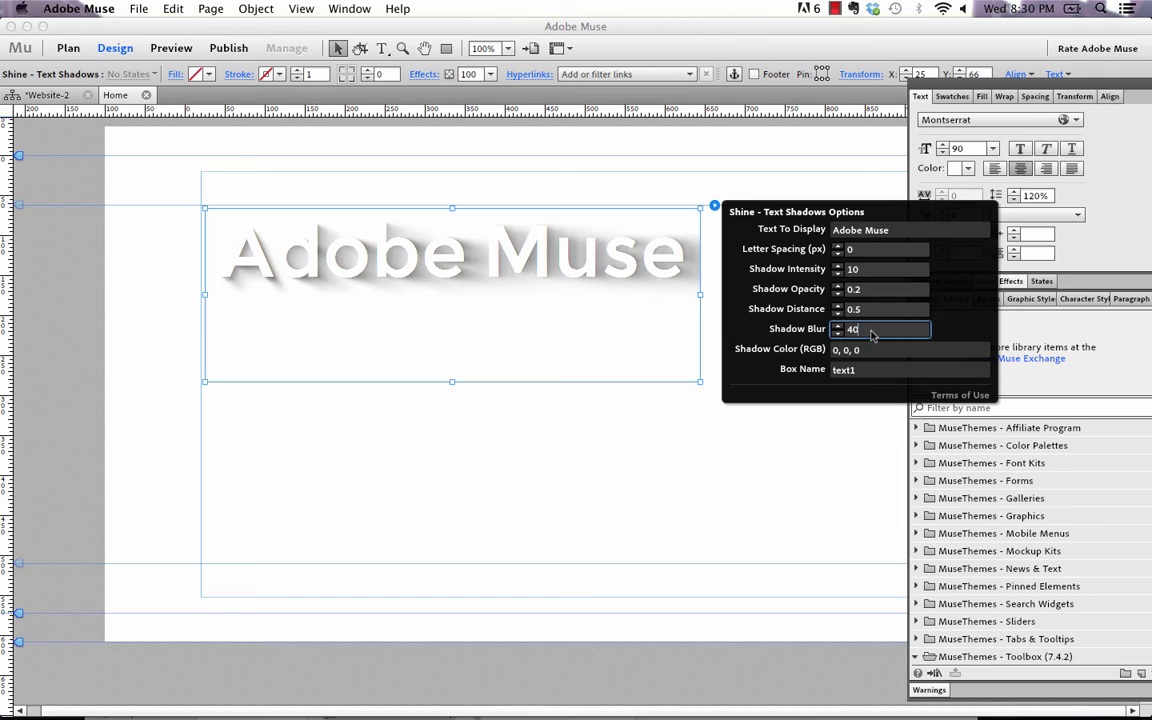
{"action": "type", "text": "10"}
{"action": "key", "text": "Return"}
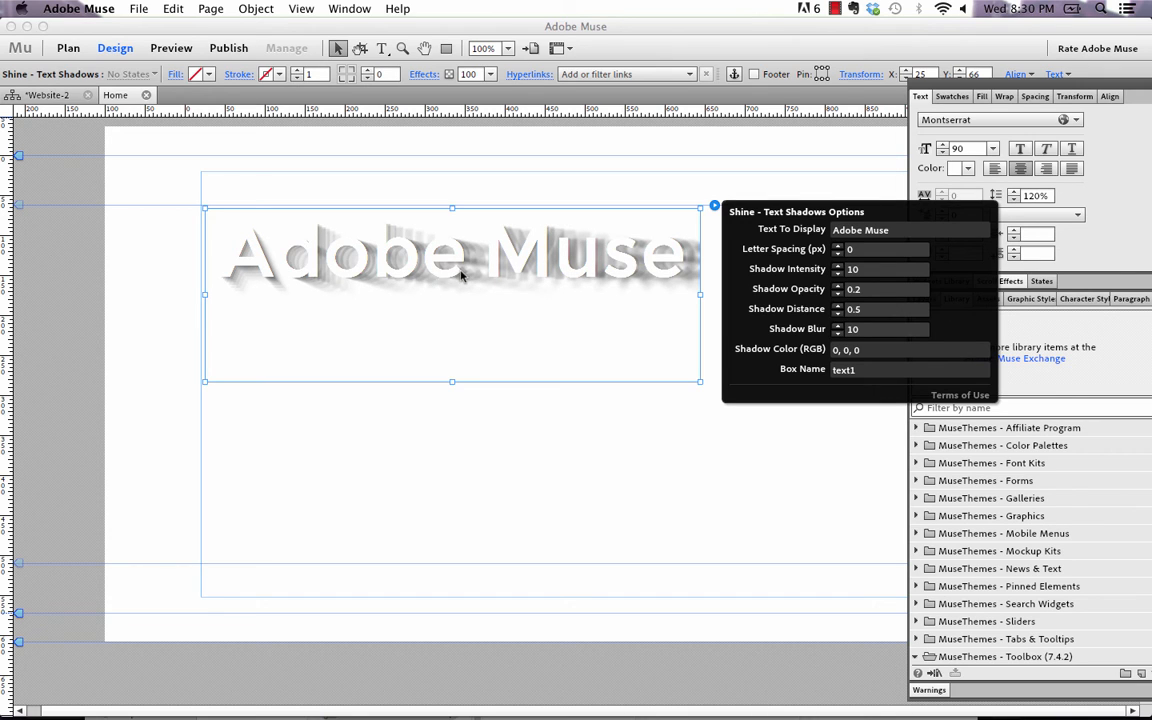
Step: Set the widget's shadow blur to 90 and close its options
{"action": "left_click", "coordinate": [842, 329]}
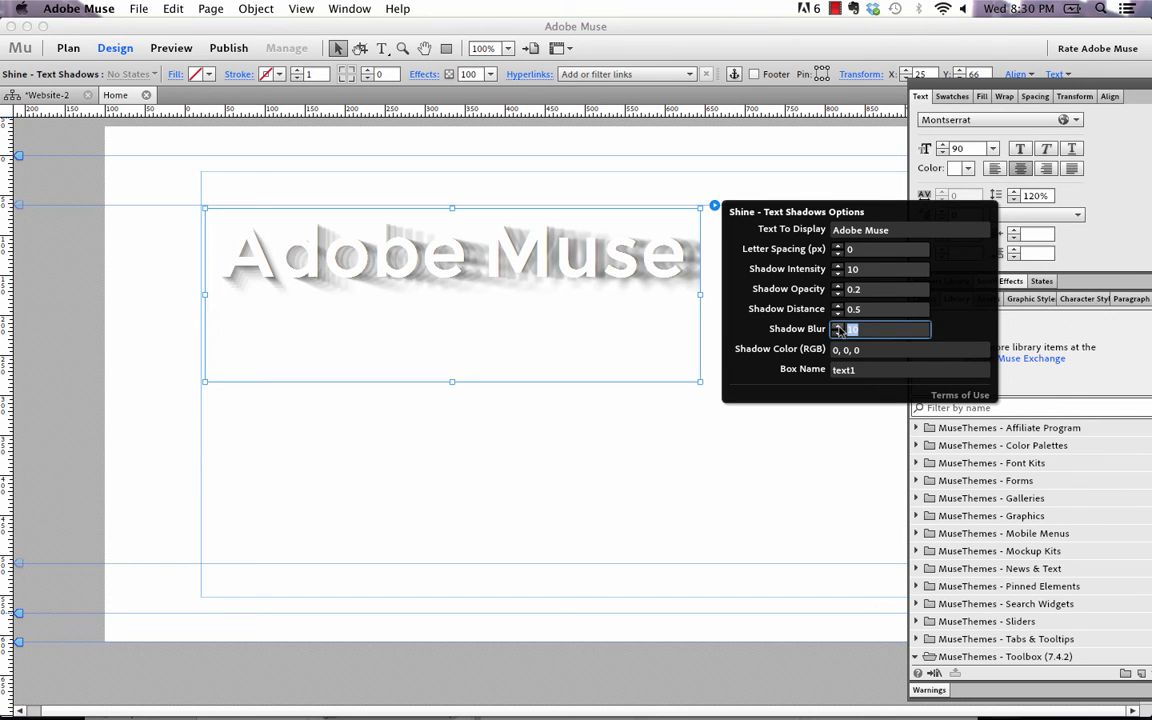
{"action": "type", "text": "90"}
{"action": "key", "text": "Return"}
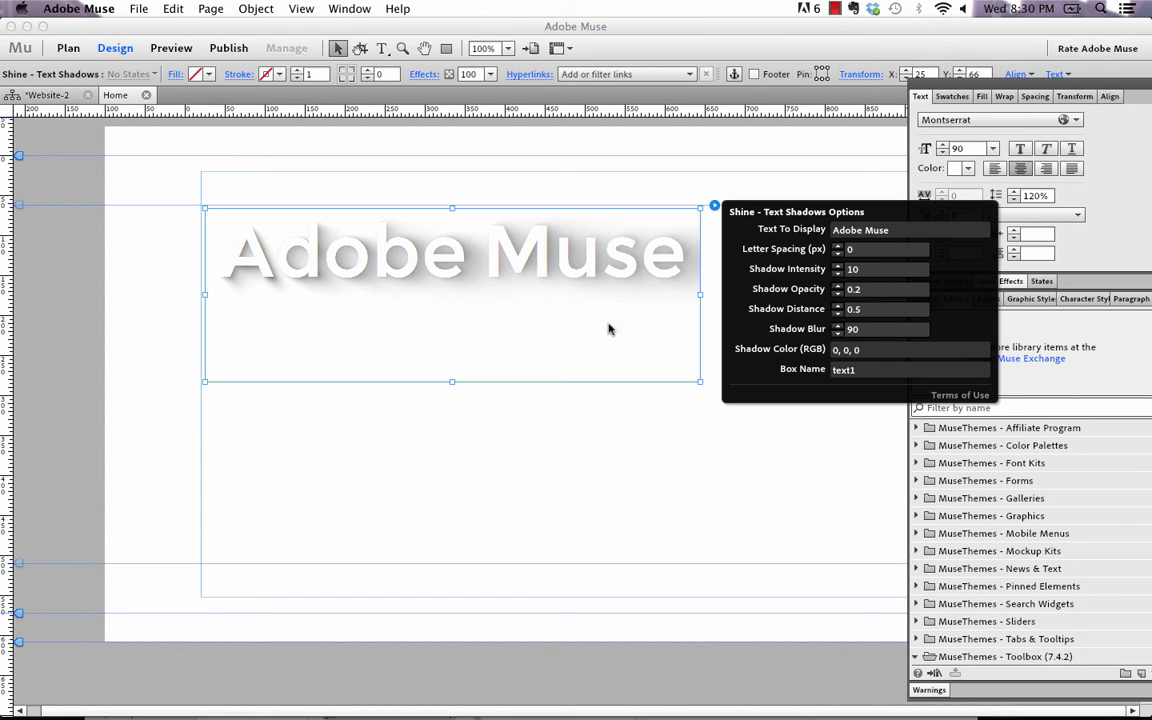
{"action": "left_click", "coordinate": [321, 188]}
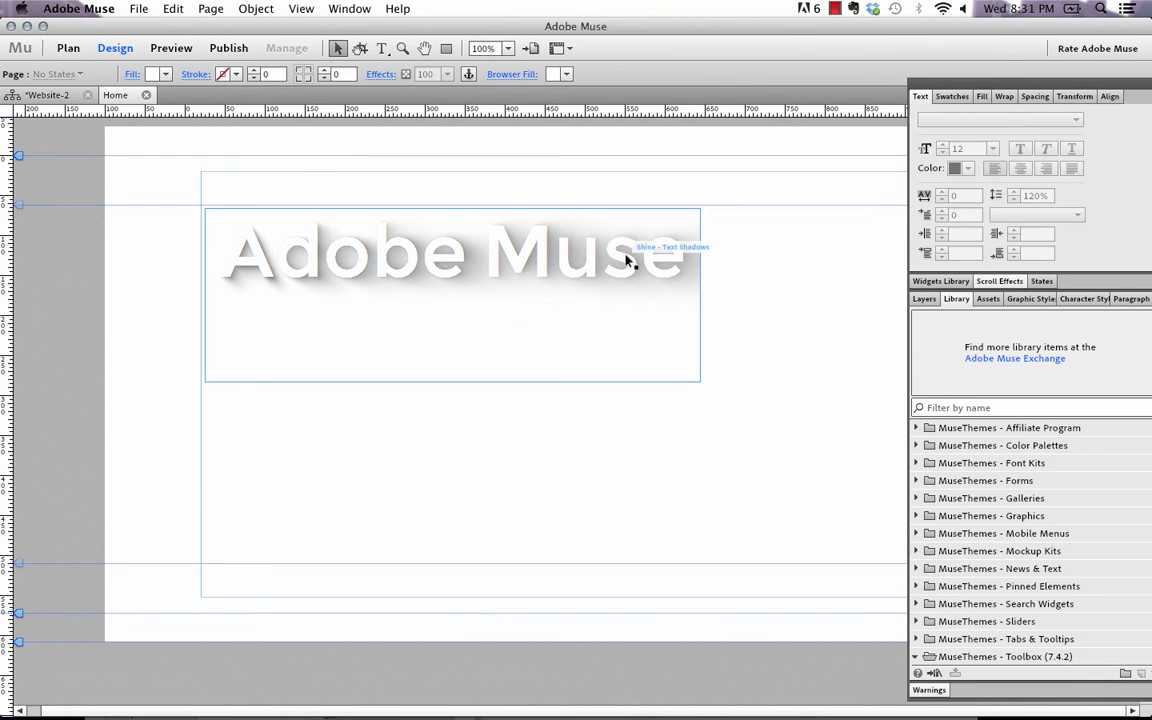
Step: Replace the "Adobe Muse" widget with a fresh Text Shadows widget from the MuseThemes library, positioned at about X 28, Y 67
{"action": "left_click", "coordinate": [697, 250]}
{"action": "left_click", "coordinate": [714, 206]}
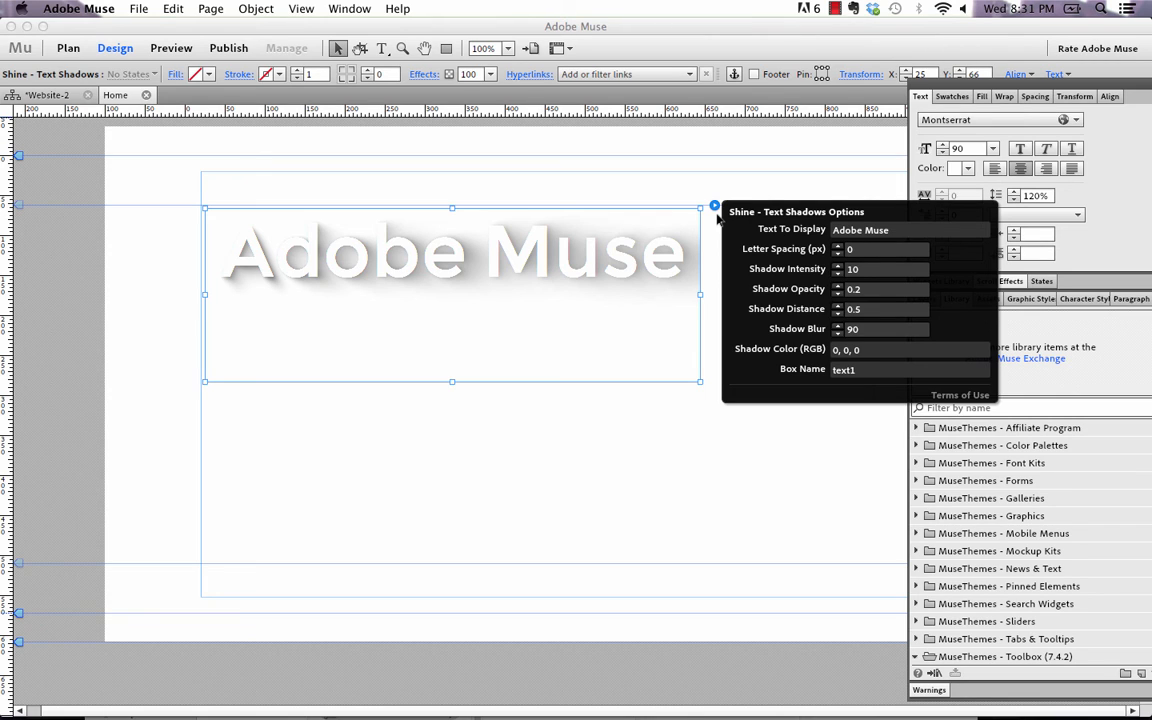
{"action": "left_click", "coordinate": [640, 238]}
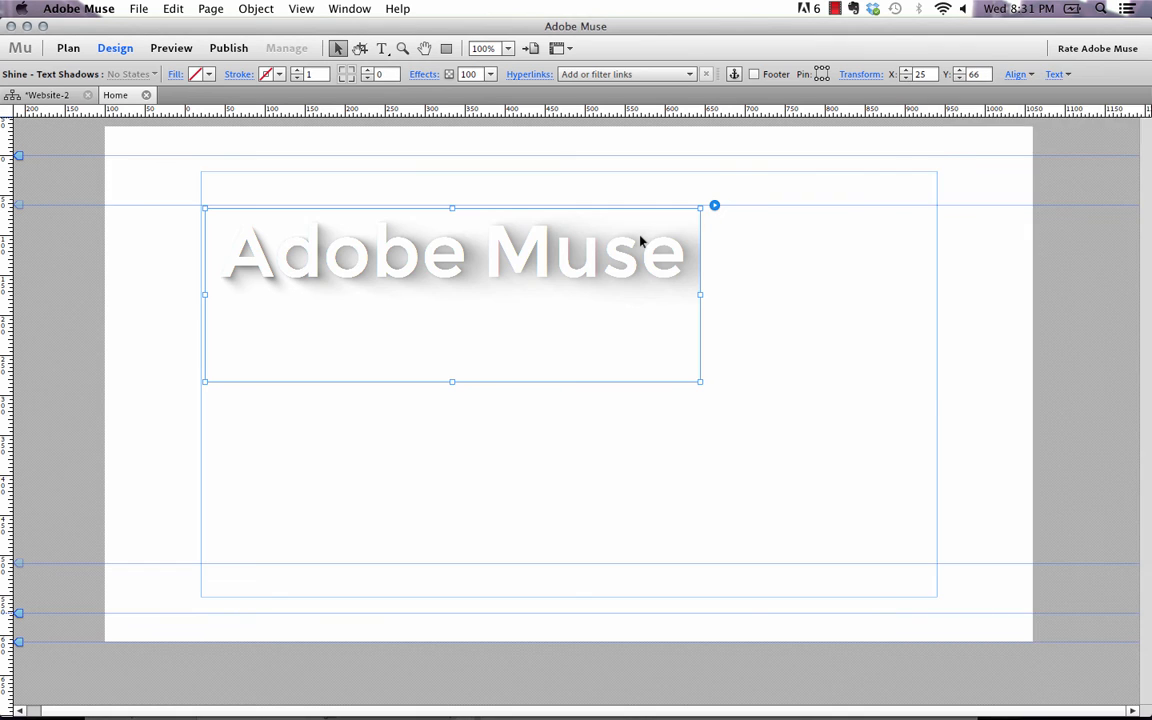
{"action": "key", "text": "Delete"}
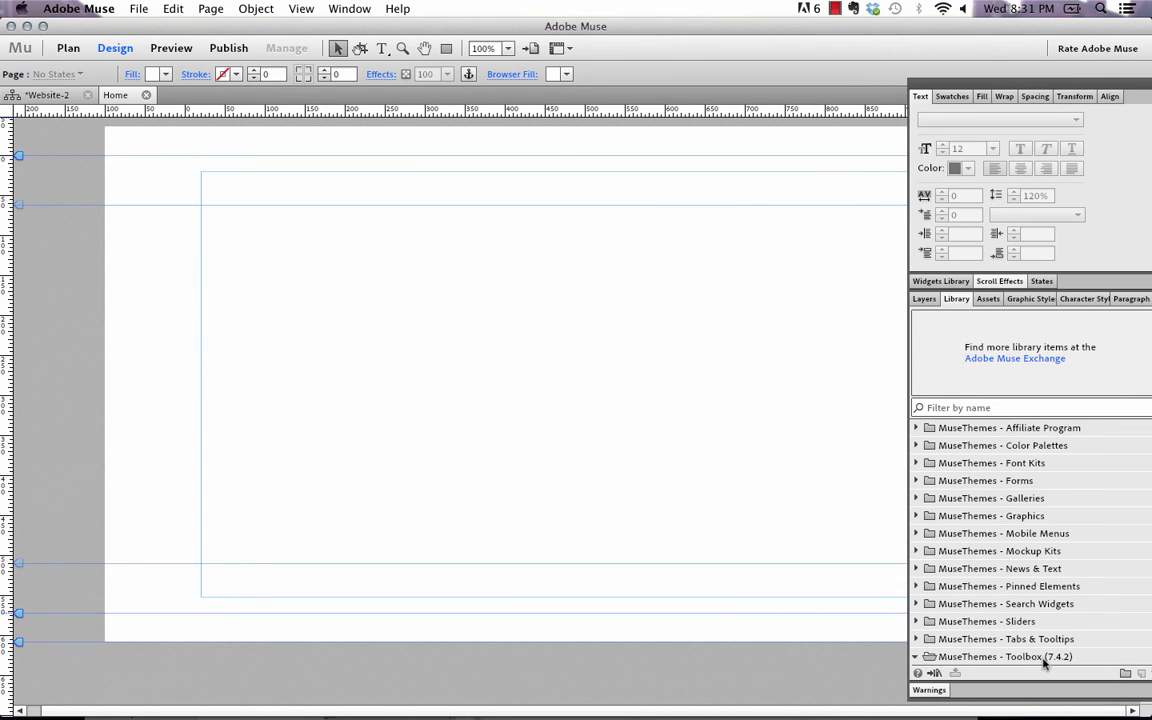
{"action": "scroll", "coordinate": [942, 598], "scroll_direction": "down", "scroll_amount": 5}
{"action": "left_click_drag", "start_coordinate": [977, 639], "coordinate": [264, 218]}
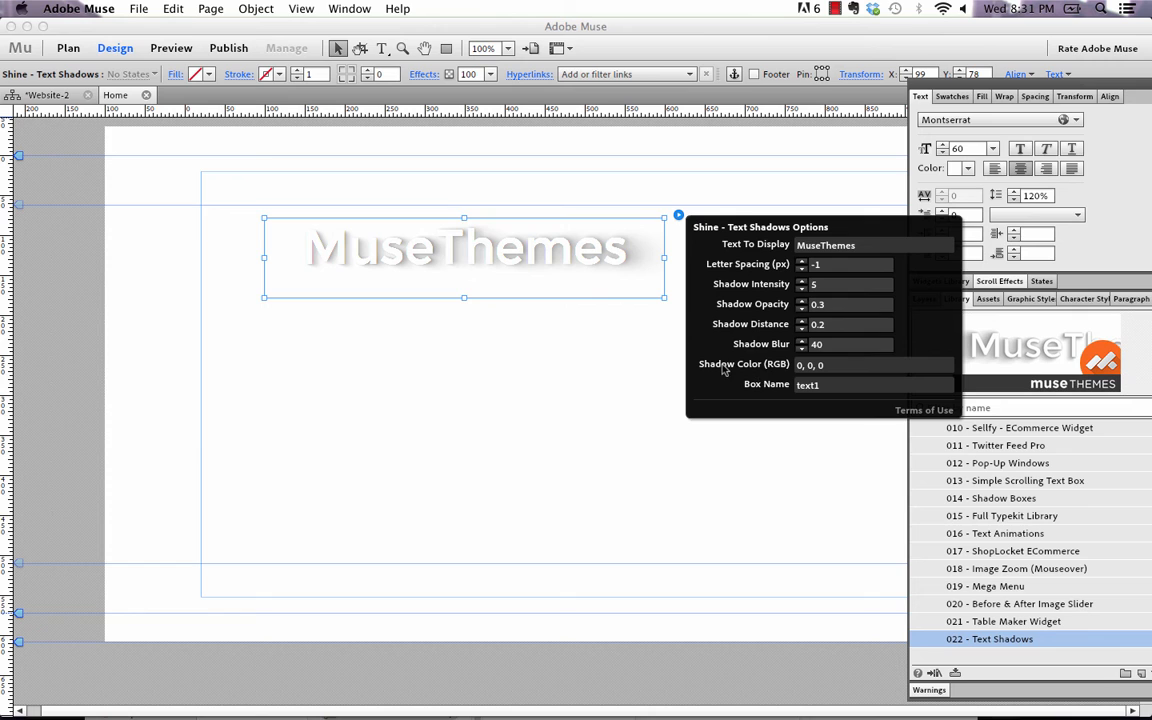
{"action": "left_click_drag", "start_coordinate": [576, 242], "coordinate": [519, 240]}
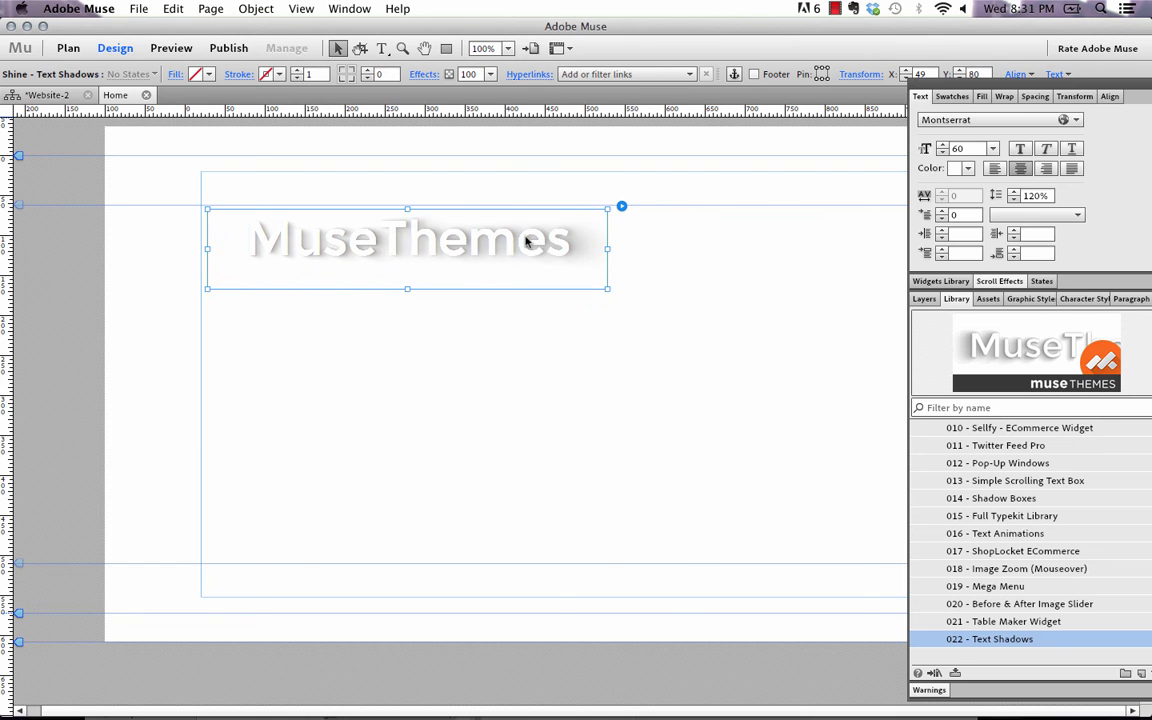
Step: Set the new widget's font size to 72 and enlarge its box to about 620 by 150 px
{"action": "left_click", "coordinate": [992, 148]}
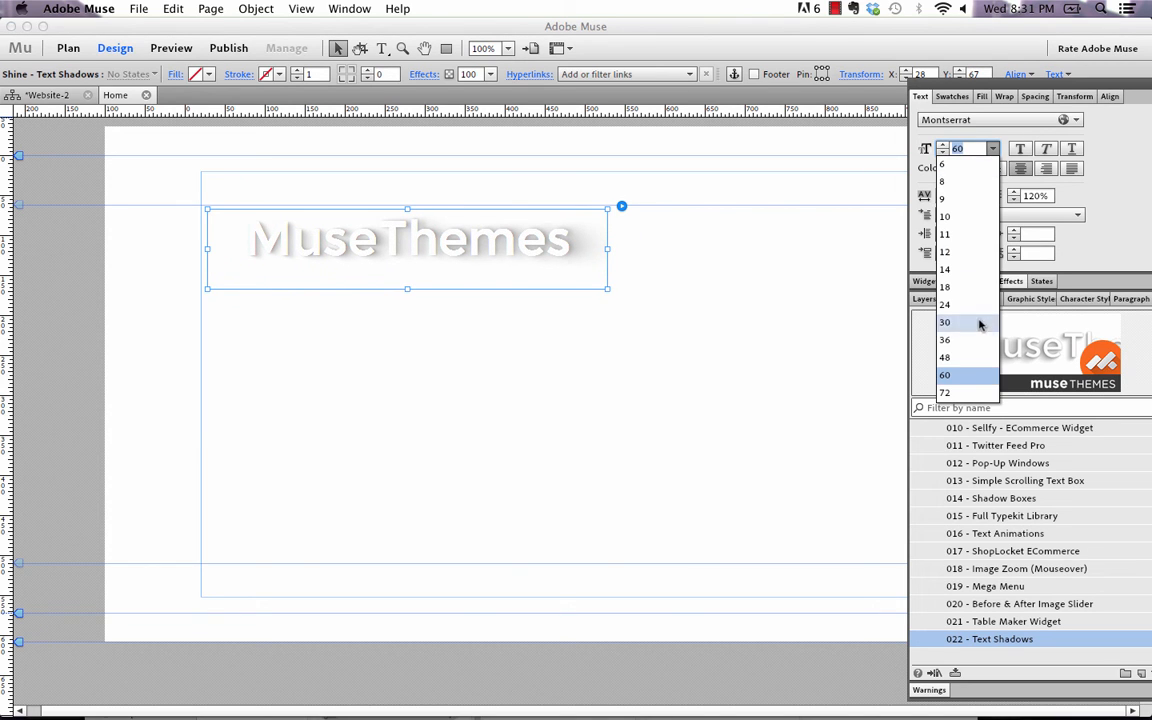
{"action": "left_click", "coordinate": [958, 392]}
{"action": "left_click_drag", "start_coordinate": [605, 288], "coordinate": [702, 331]}
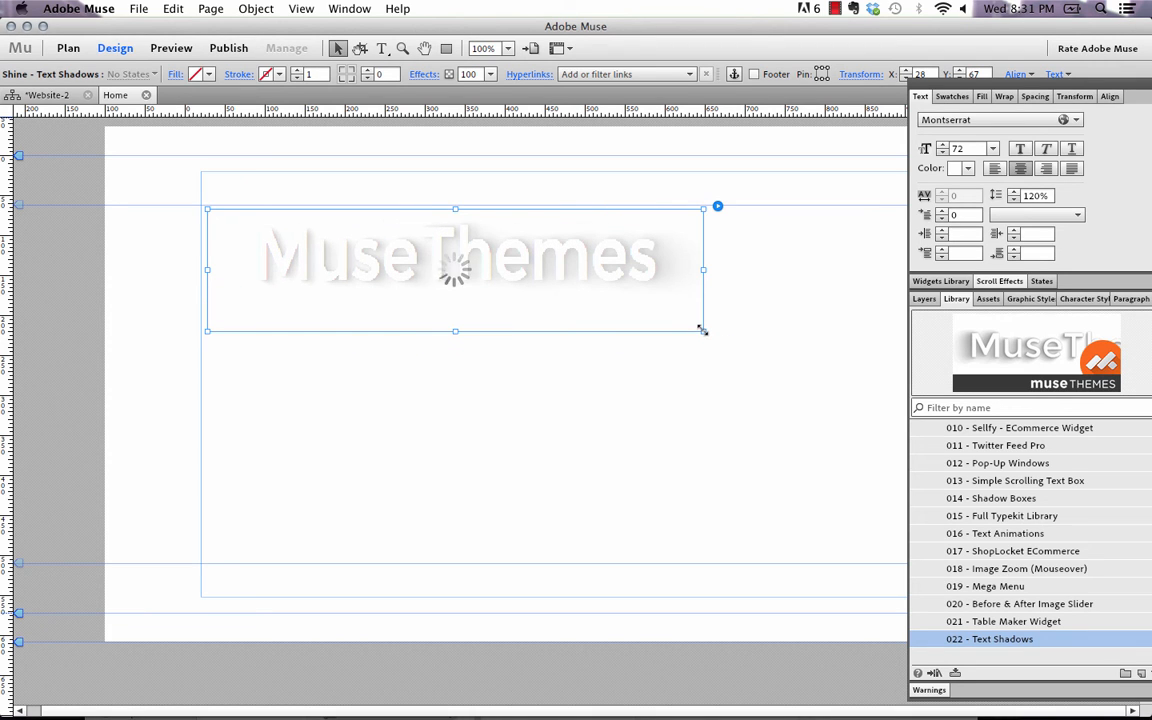
Step: Set the widget's shadow color to RGB 255, 0, 0 and preview the page in the browser
{"action": "left_click", "coordinate": [718, 207]}
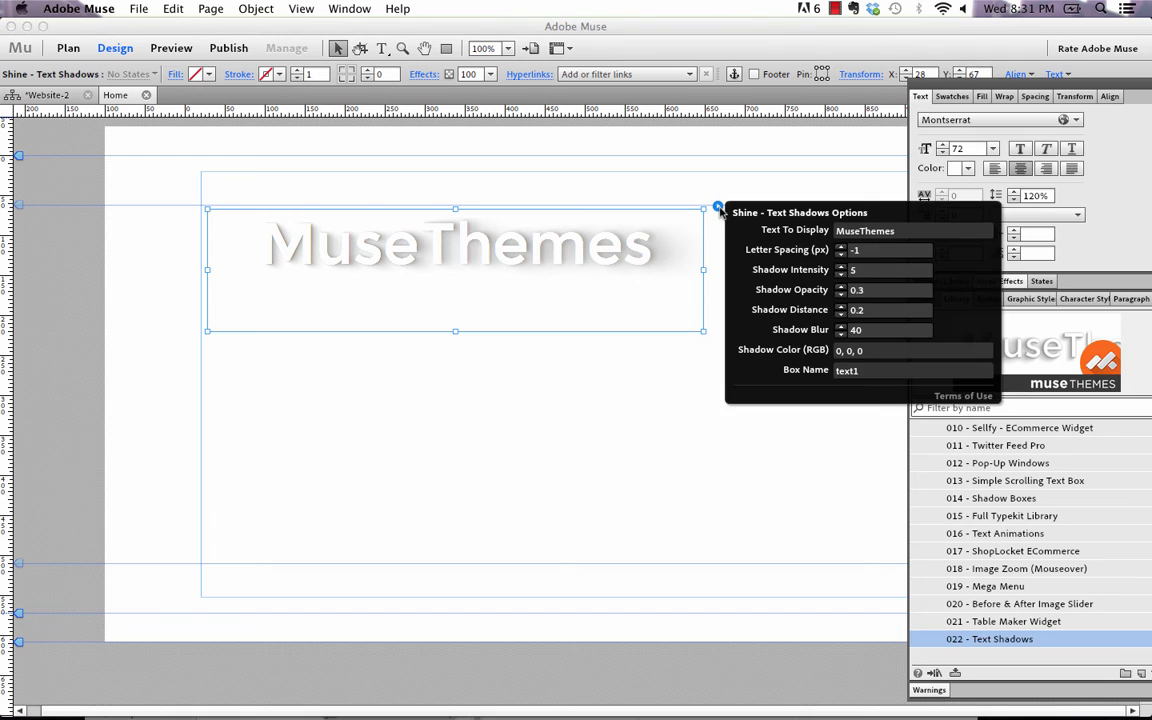
{"action": "left_click", "coordinate": [875, 351]}
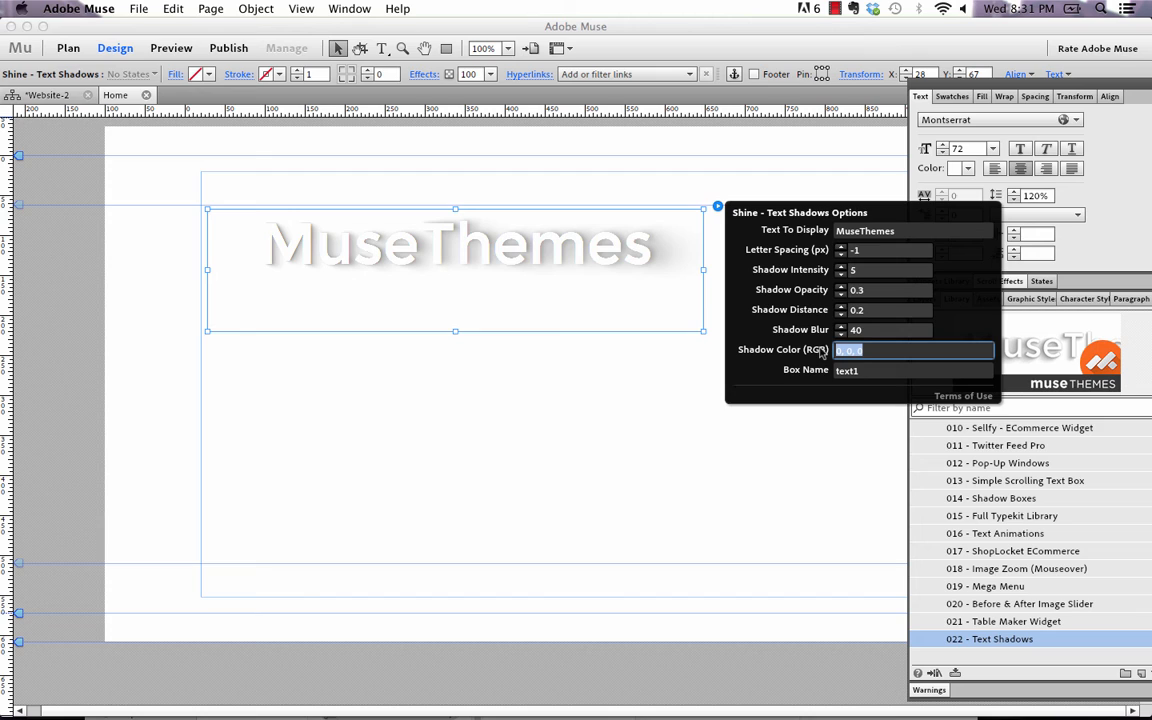
{"action": "type", "text": "255"}
{"action": "key", "text": "Return"}
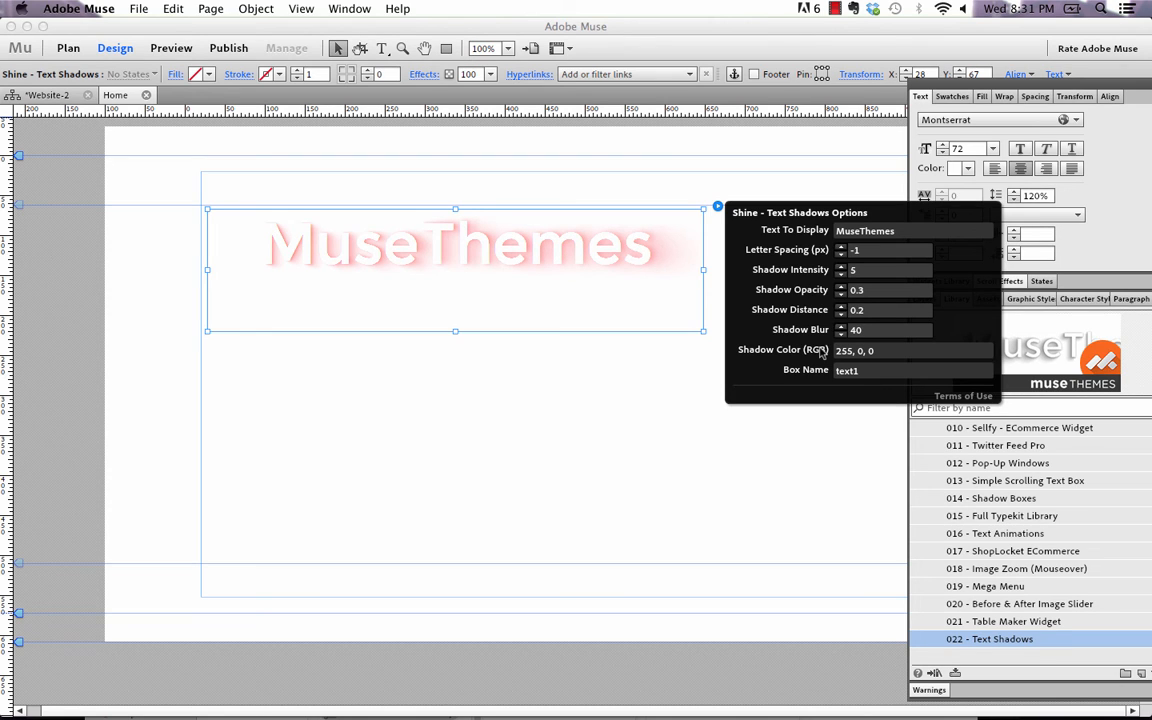
{"action": "left_click", "coordinate": [563, 278]}
{"action": "left_click", "coordinate": [139, 8]}
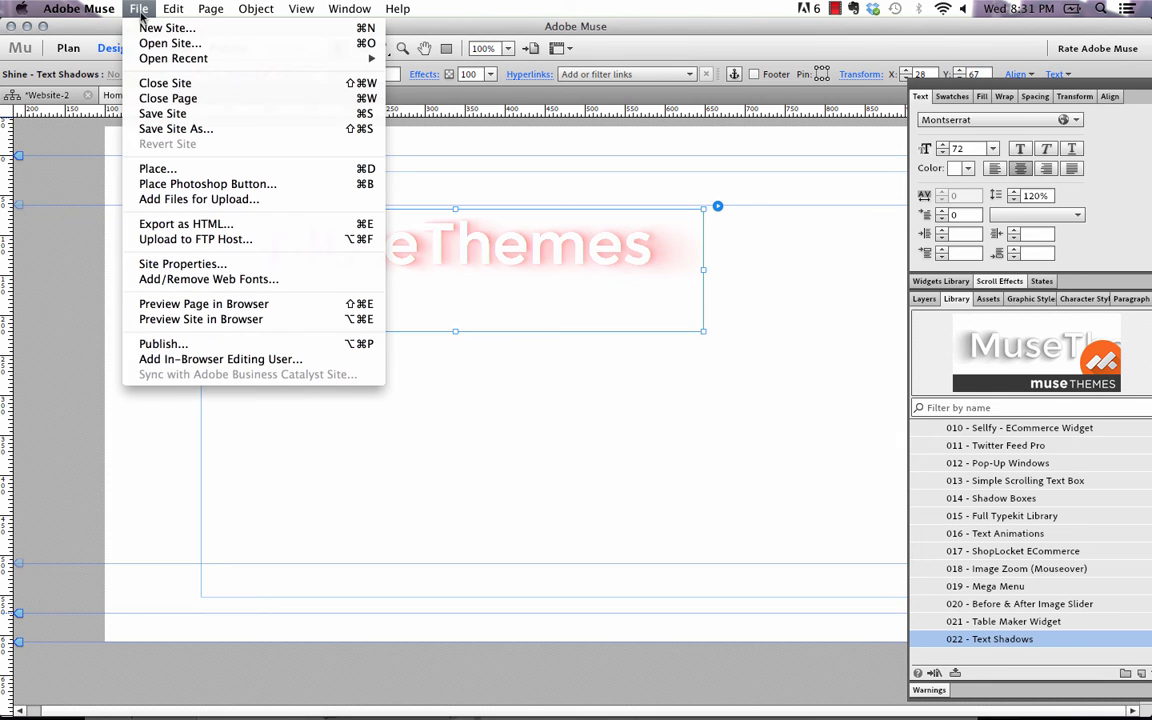
{"action": "left_click", "coordinate": [235, 308]}
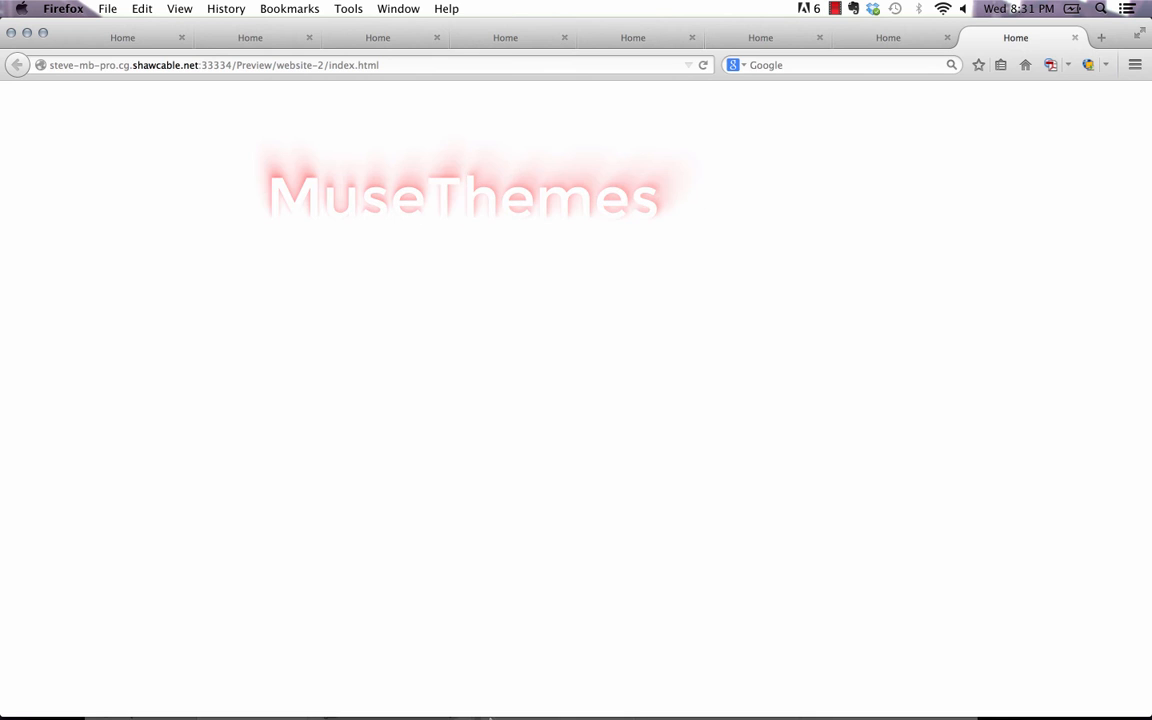
Step: Return to Adobe Muse and look at the Box Name setting in the widget's options
{"action": "left_click", "coordinate": [460, 689]}
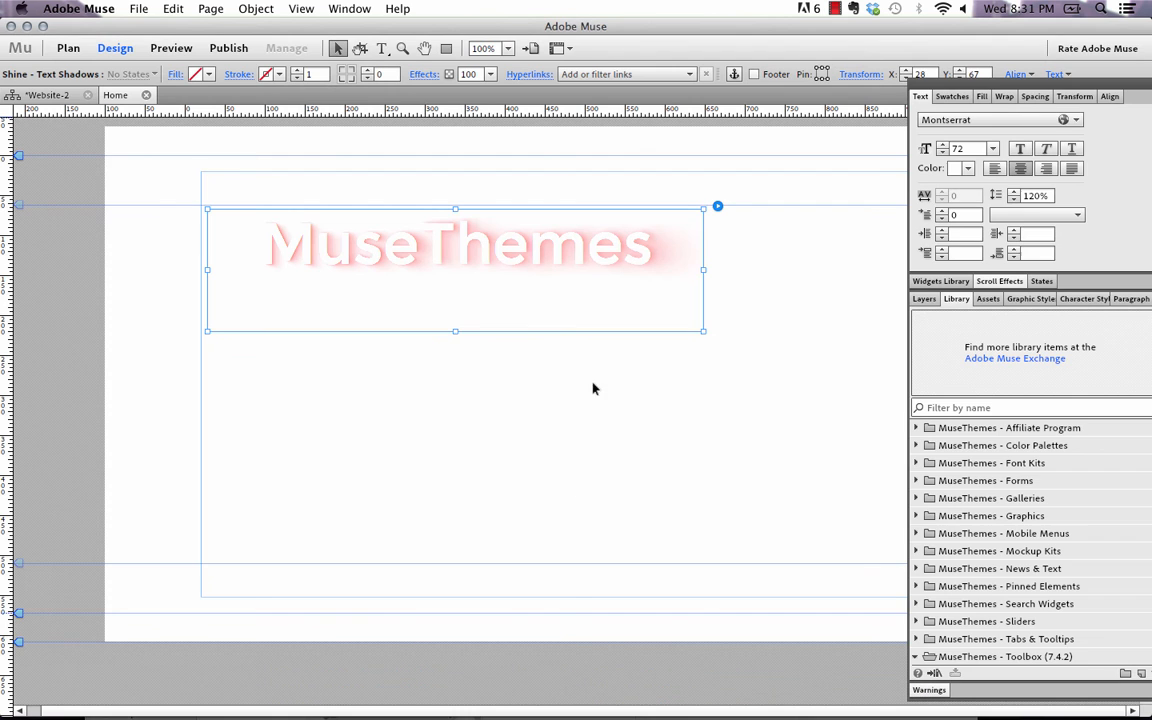
{"action": "left_click", "coordinate": [717, 208]}
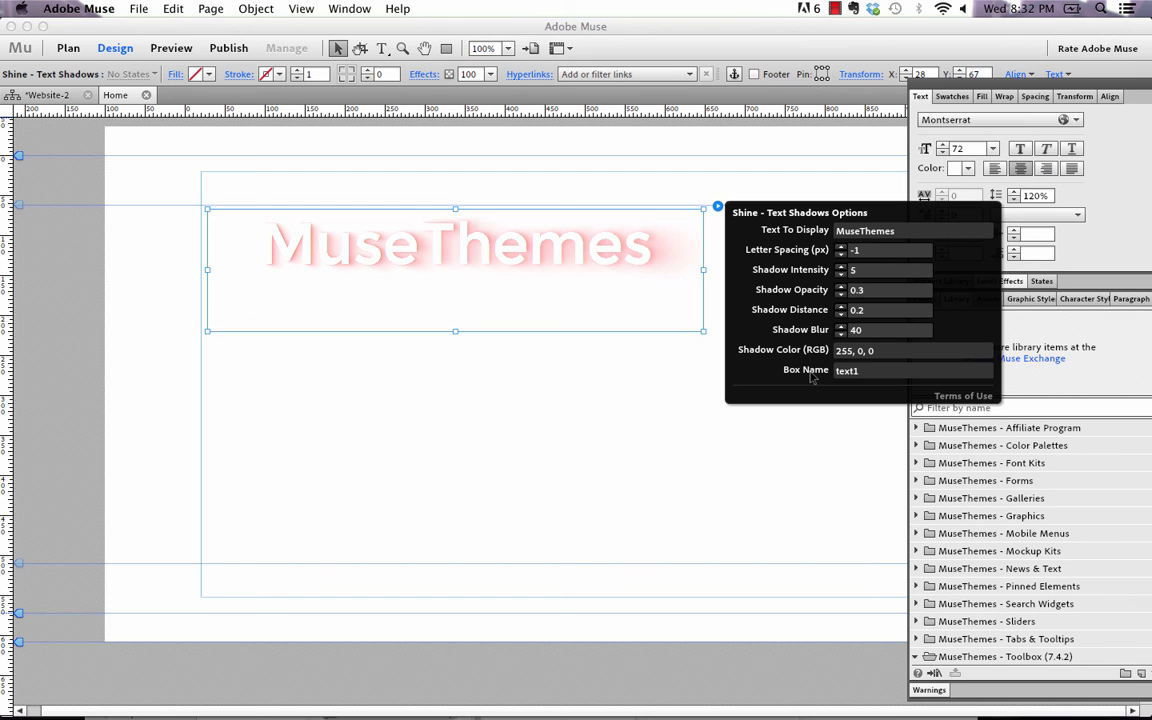
{"action": "left_click", "coordinate": [578, 212]}
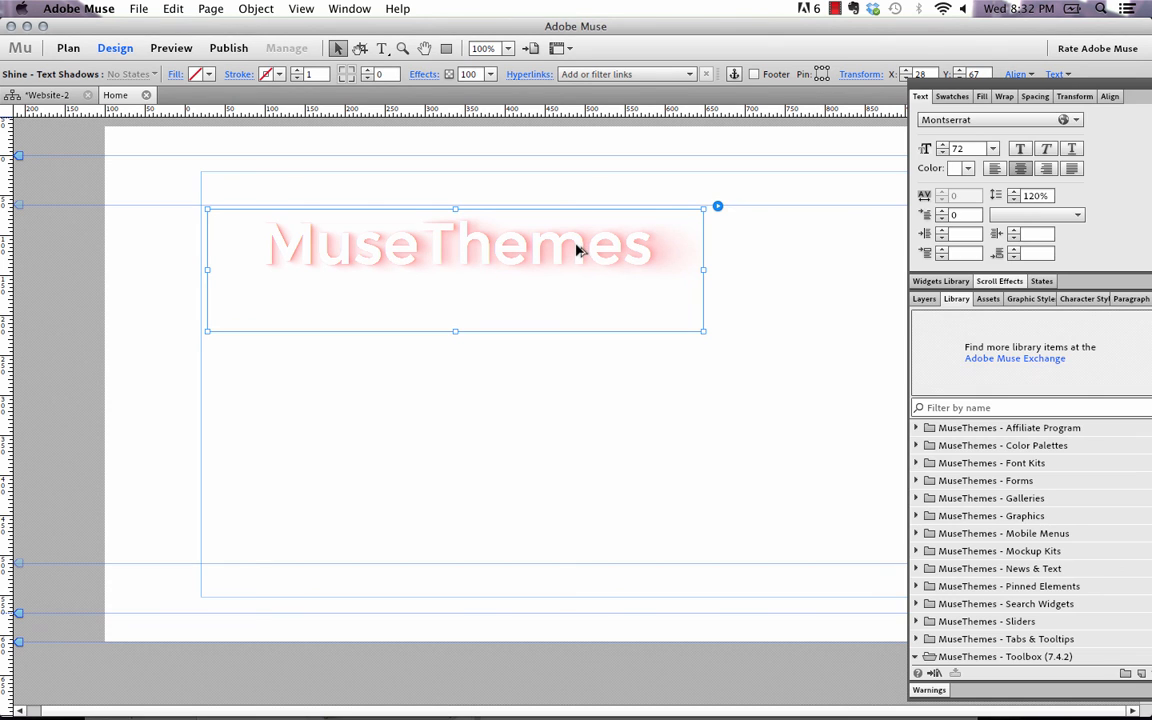
Step: Duplicate the Text Shadows widget directly below the original at about Y 309 and set the copy's Box Name to text2
{"action": "left_click_drag", "start_coordinate": [576, 244], "coordinate": [576, 438], "text": "alt"}
{"action": "left_click", "coordinate": [718, 400]}
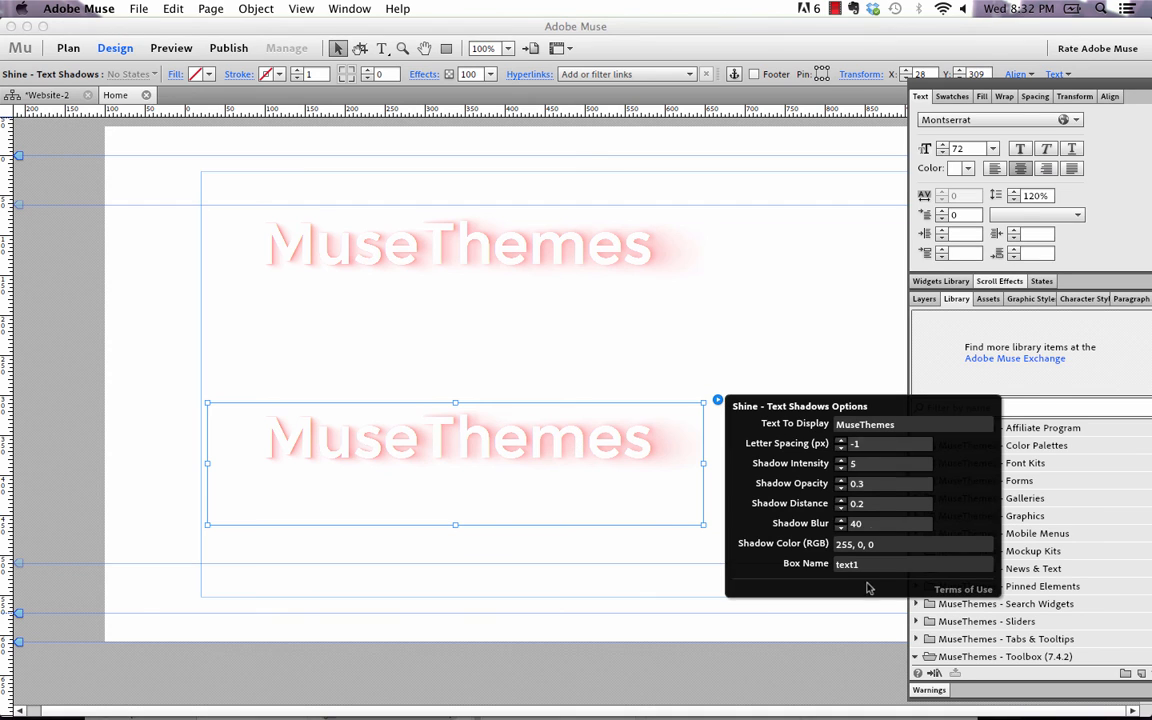
{"action": "key", "text": "Return"}
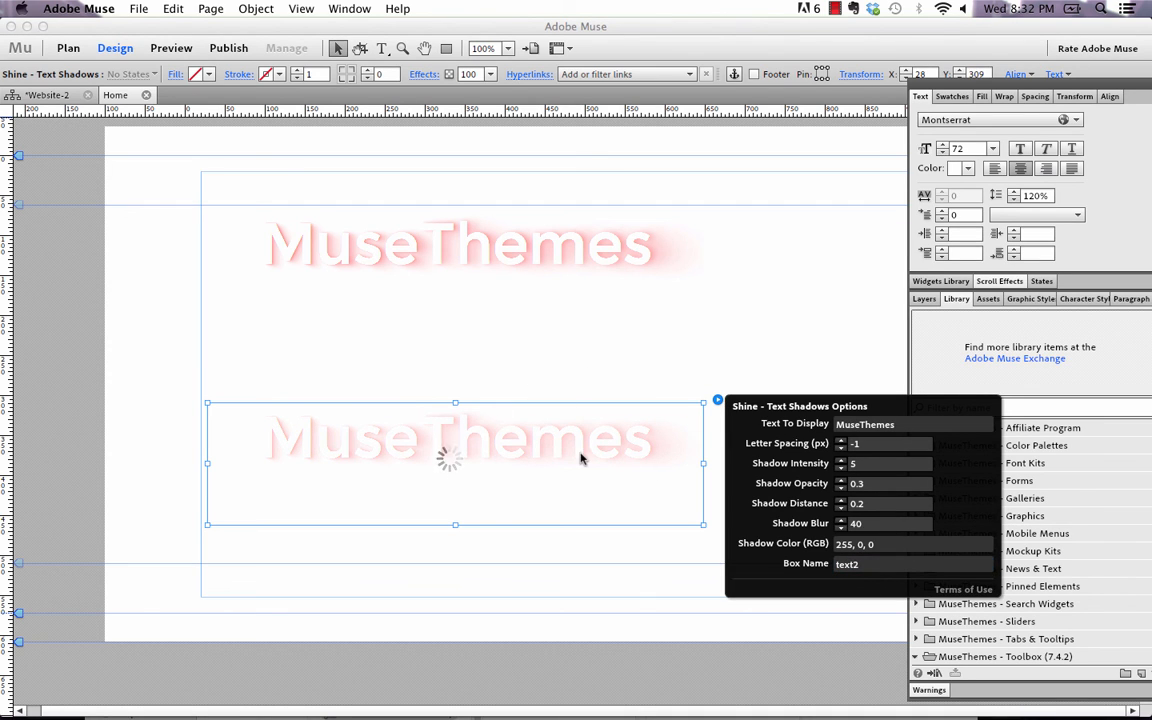
Step: Set the lower widget's shadow color to RGB 0, 0, 0
{"action": "left_click", "coordinate": [853, 545]}
{"action": "left_click_drag", "start_coordinate": [853, 547], "coordinate": [783, 543]}
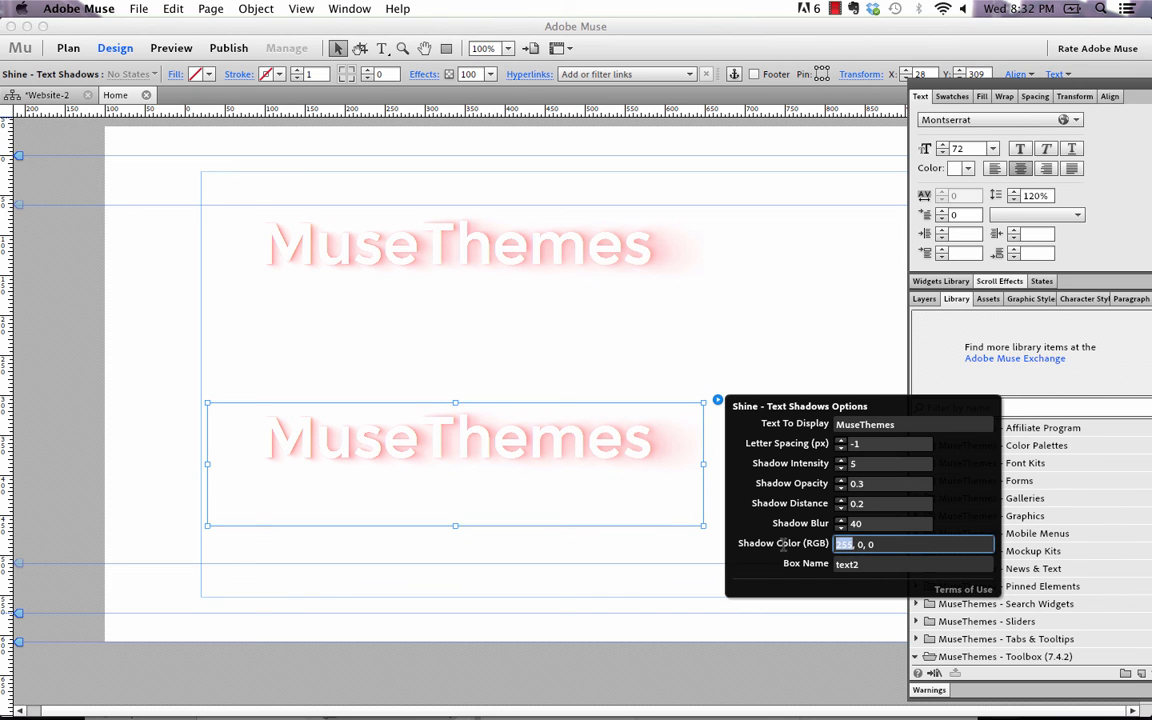
{"action": "type", "text": "0"}
{"action": "key", "text": "Return"}
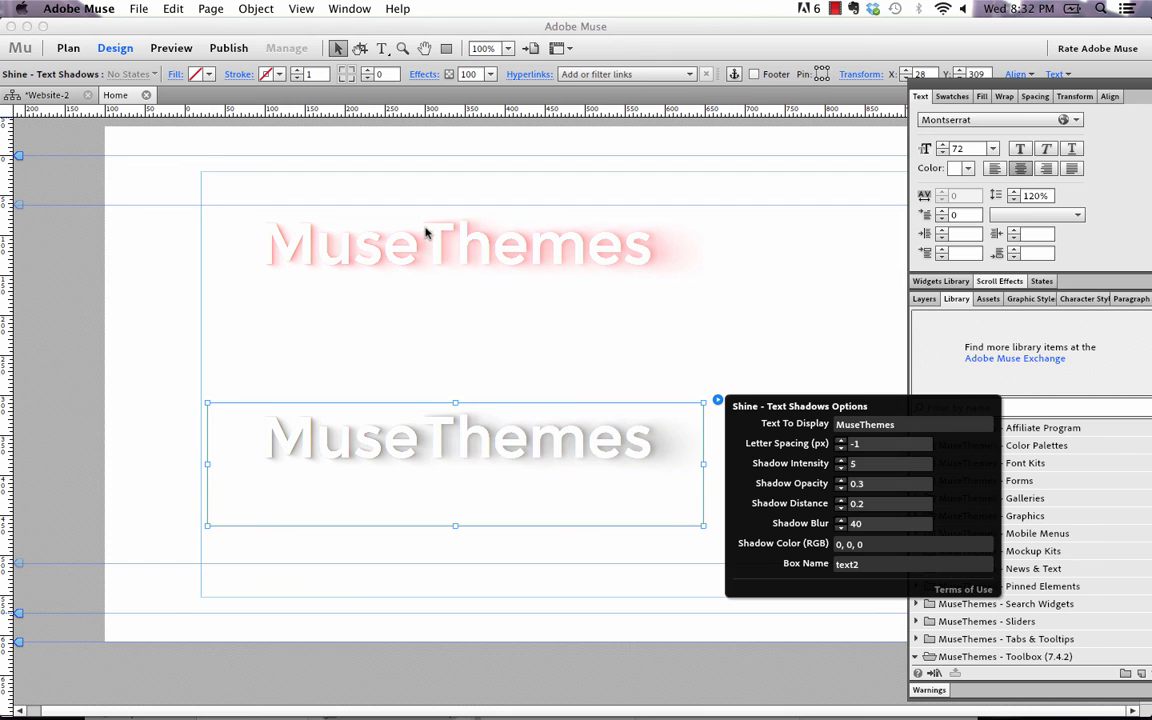
{"action": "key", "text": "Tab"}
Step: Close the widget options and preview the page with both text widgets in the browser
{"action": "left_click", "coordinate": [410, 323]}
{"action": "key", "text": "Tab"}
{"action": "left_click", "coordinate": [139, 8]}
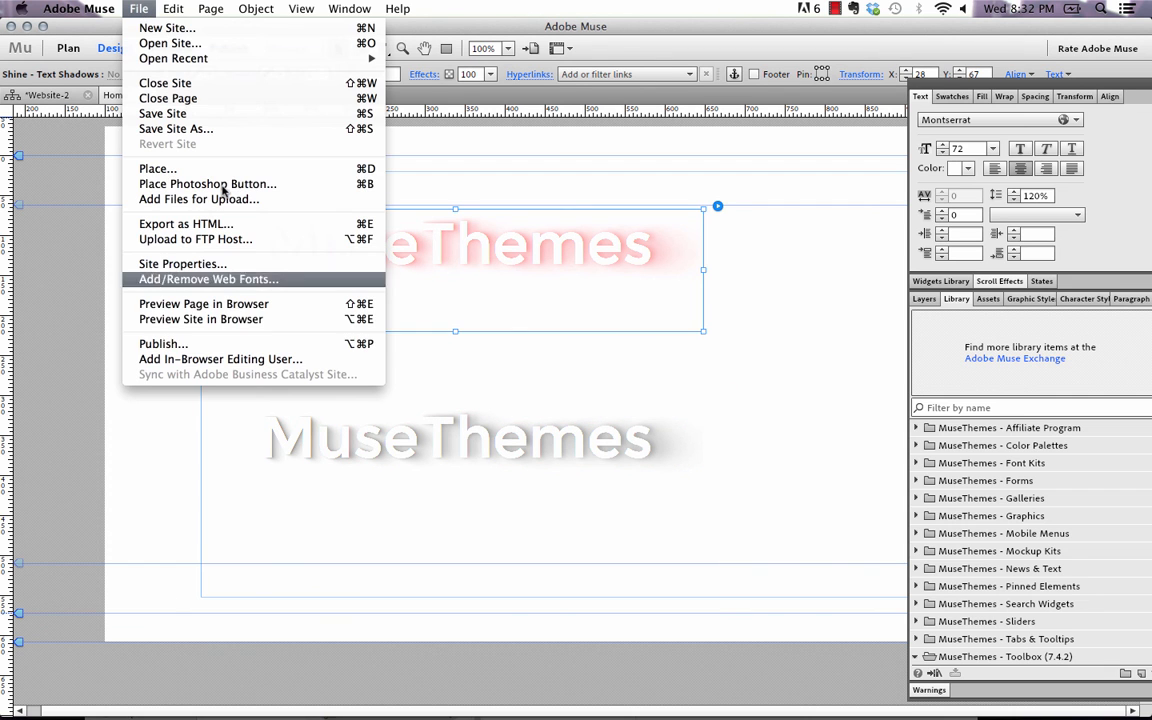
{"action": "left_click", "coordinate": [244, 310]}
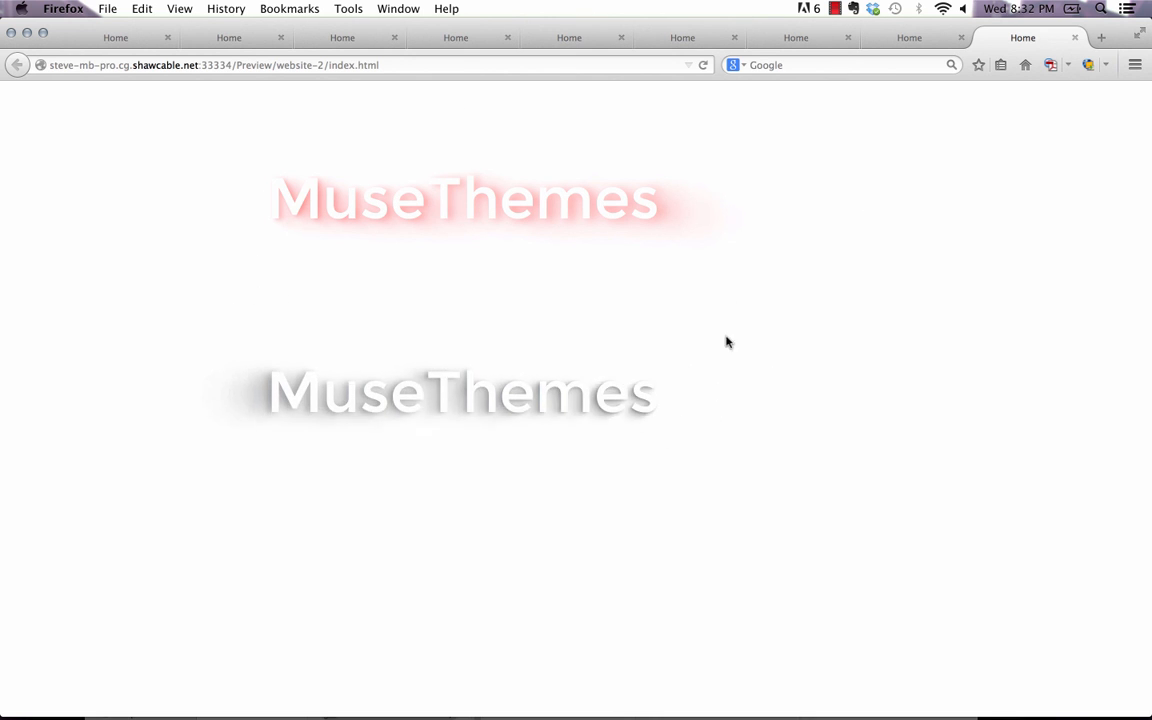
Step: Return to Adobe Muse and move the lower text widget up to about Y 261
{"action": "mouse_move", "coordinate": [630, 716]}
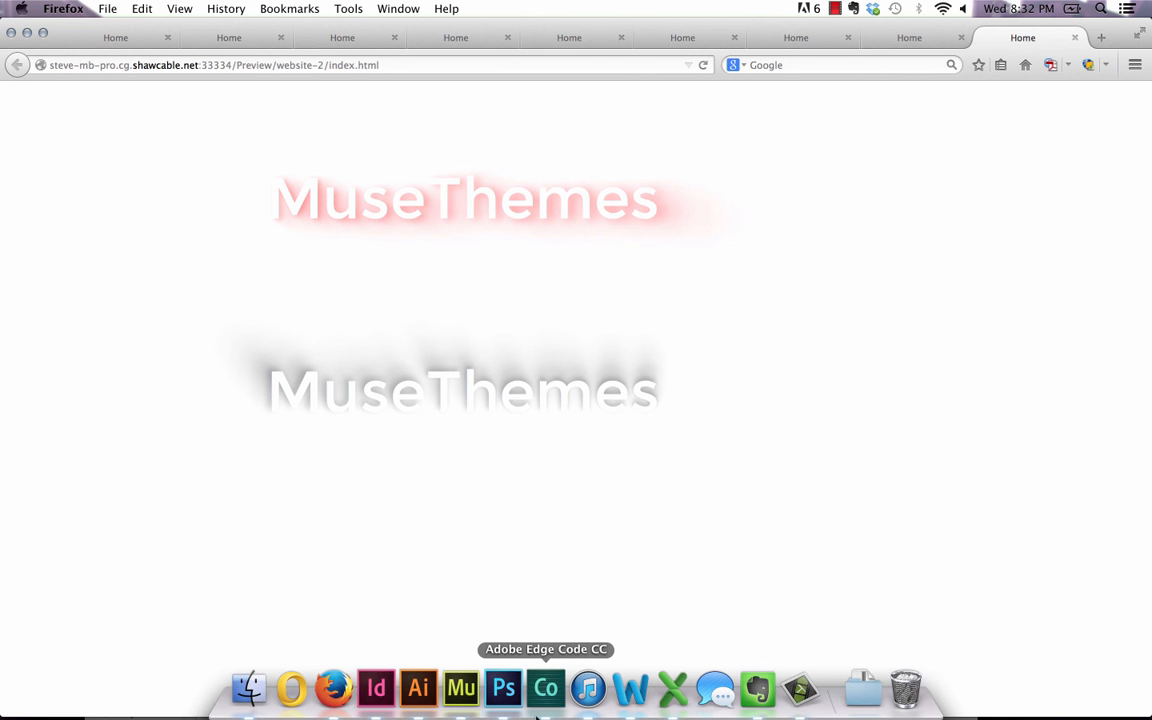
{"action": "left_click", "coordinate": [461, 700]}
{"action": "left_click", "coordinate": [530, 481]}
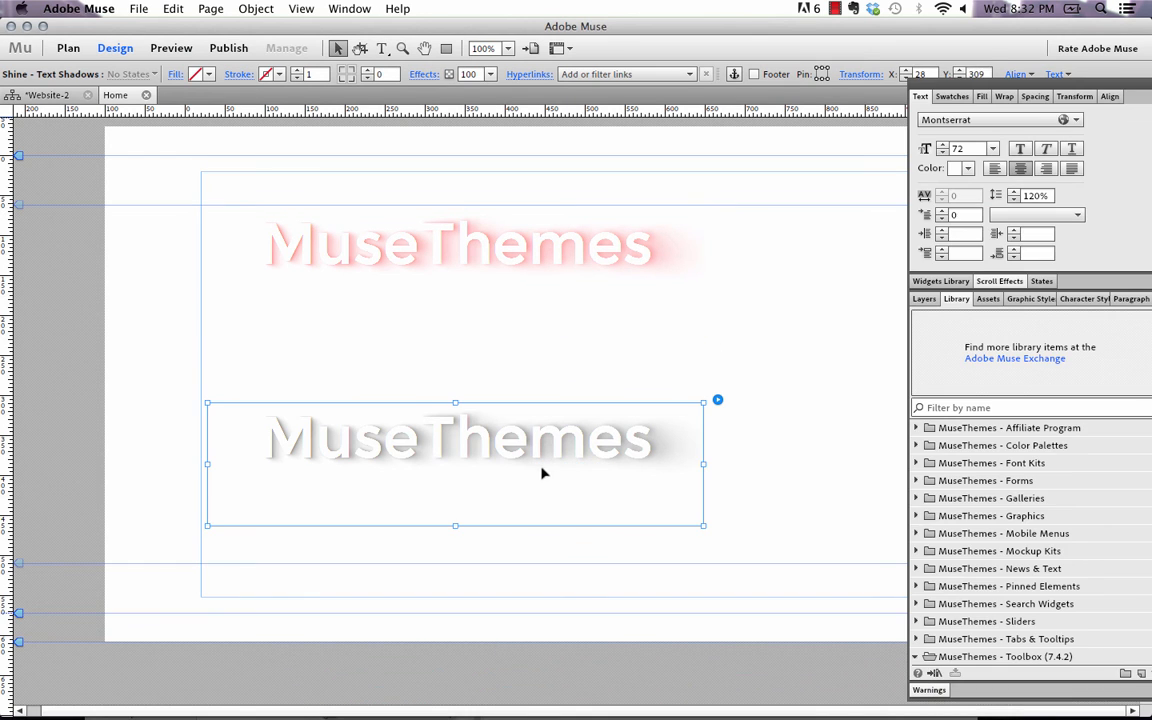
{"action": "left_click_drag", "start_coordinate": [543, 470], "coordinate": [545, 435]}
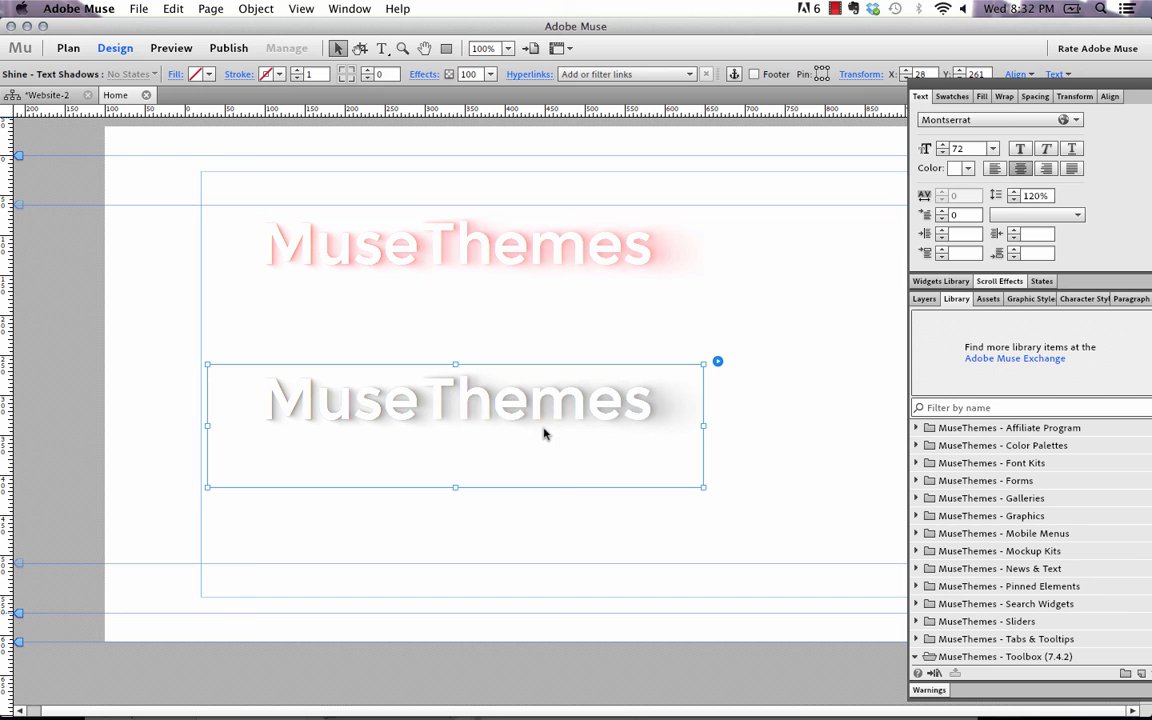